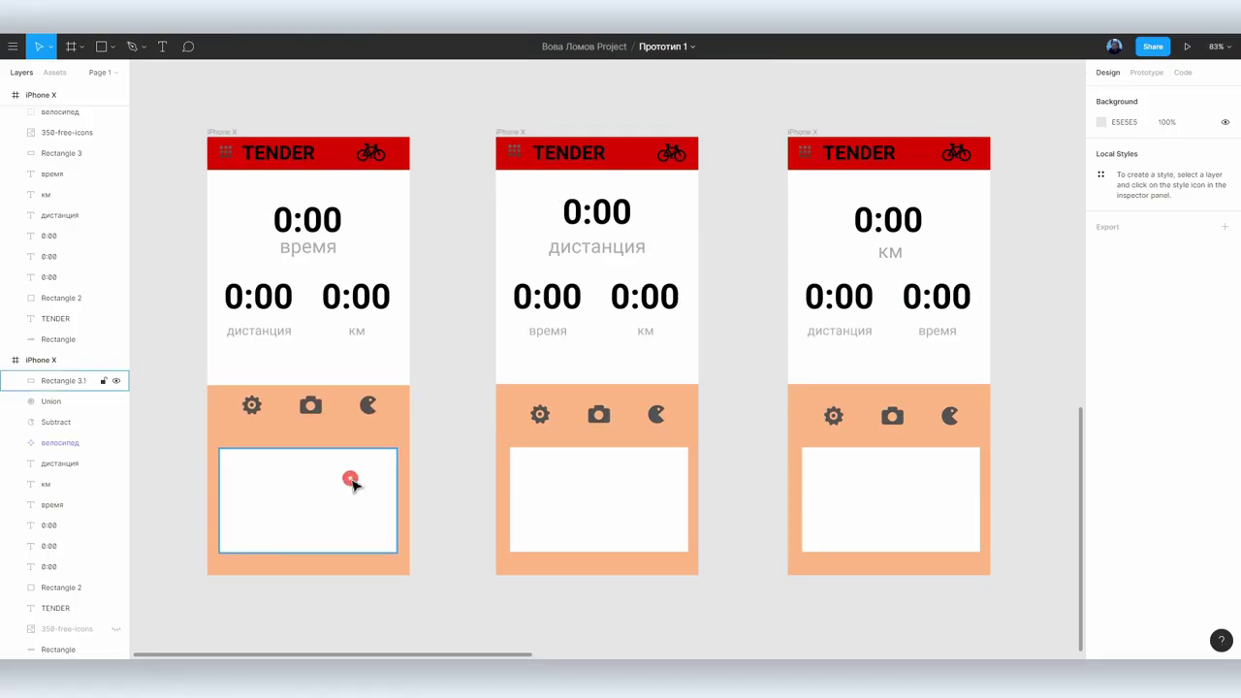
# Give the 330×194 white panel a 1x PNG export setting, with no drop shadow
pyautogui.click(353, 483)
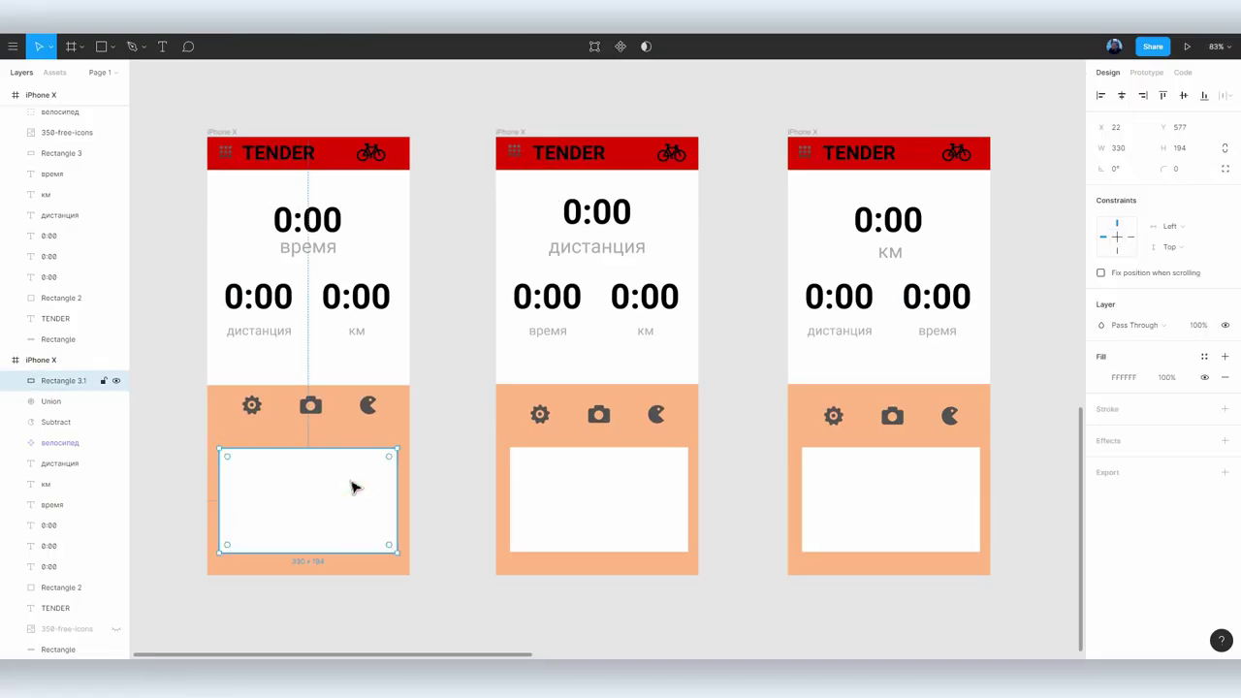
pyautogui.click(1108, 379)
pyautogui.click(1074, 322)
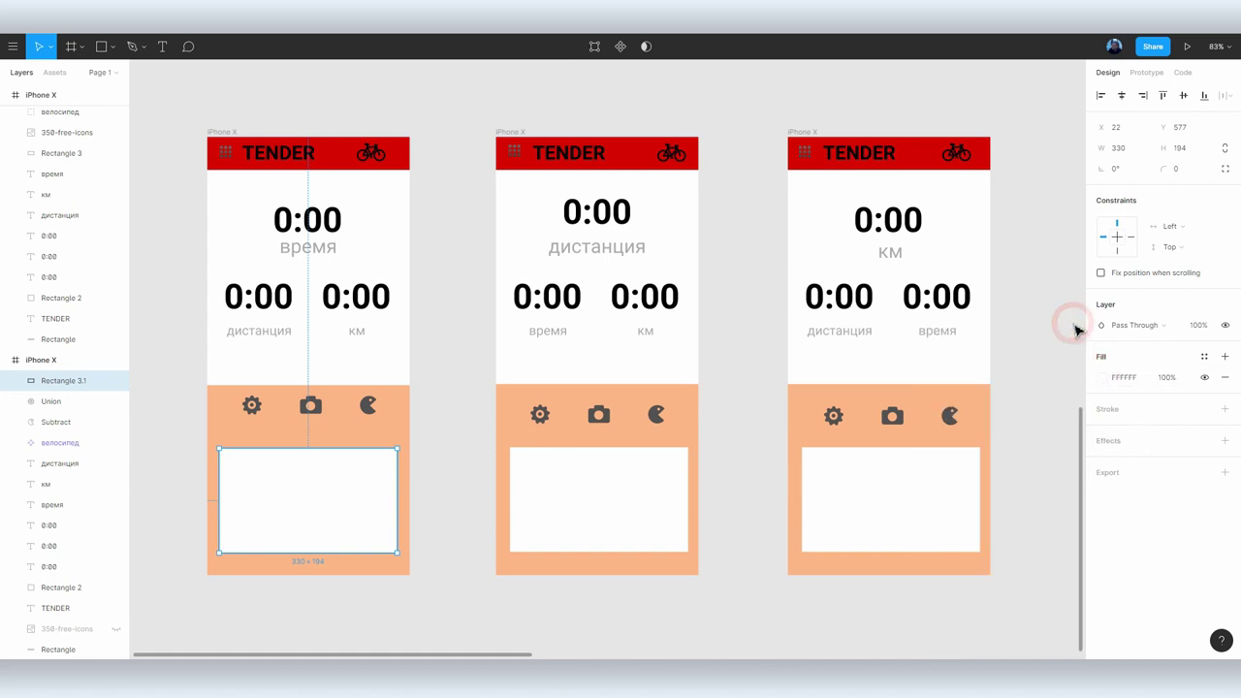
pyautogui.click(1109, 444)
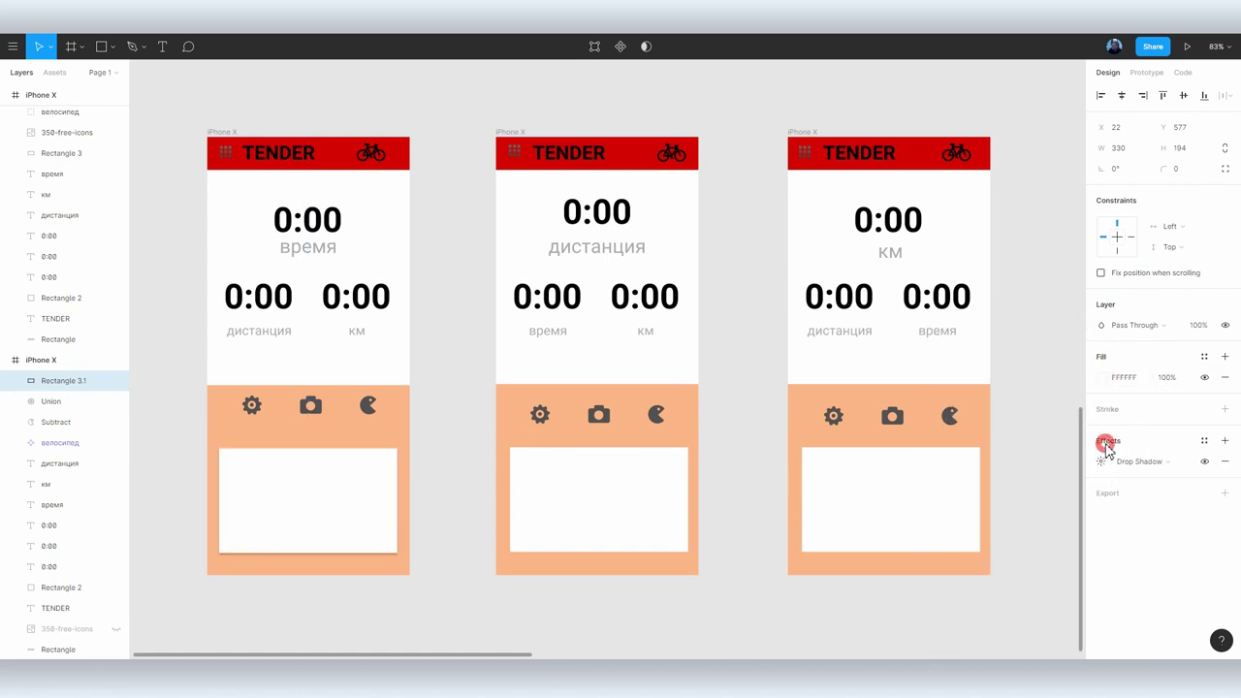
pyautogui.click(1221, 462)
pyautogui.click(1098, 472)
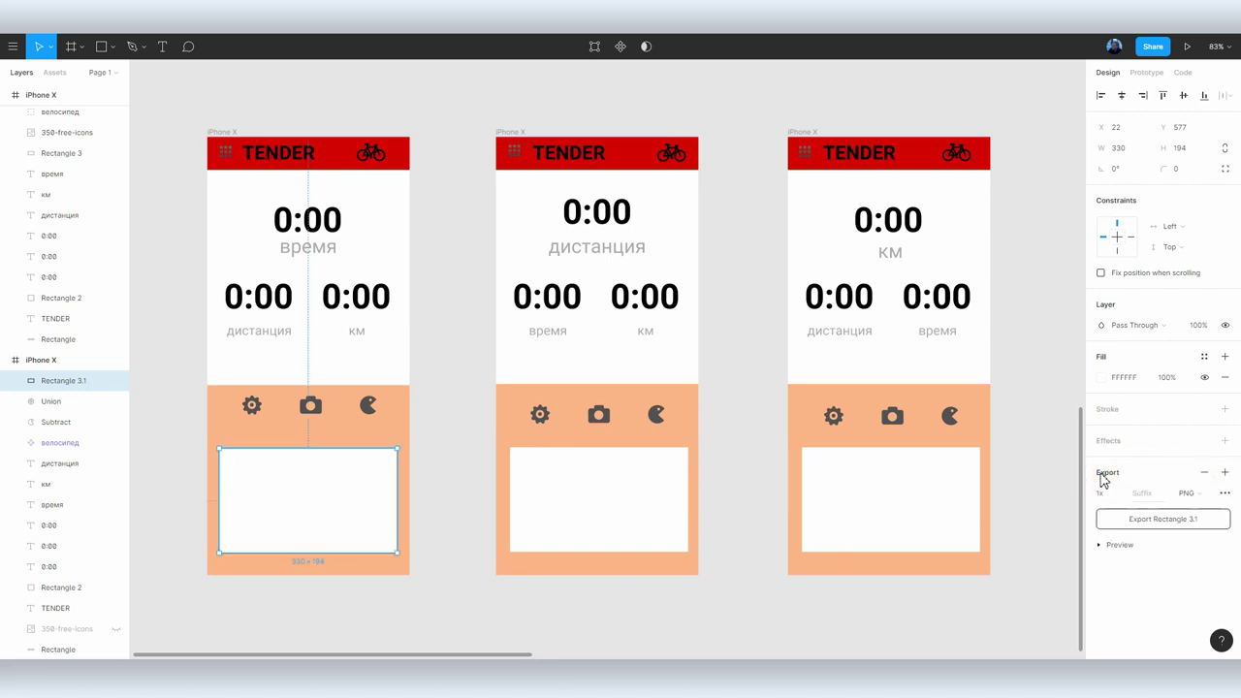
pyautogui.click(744, 432)
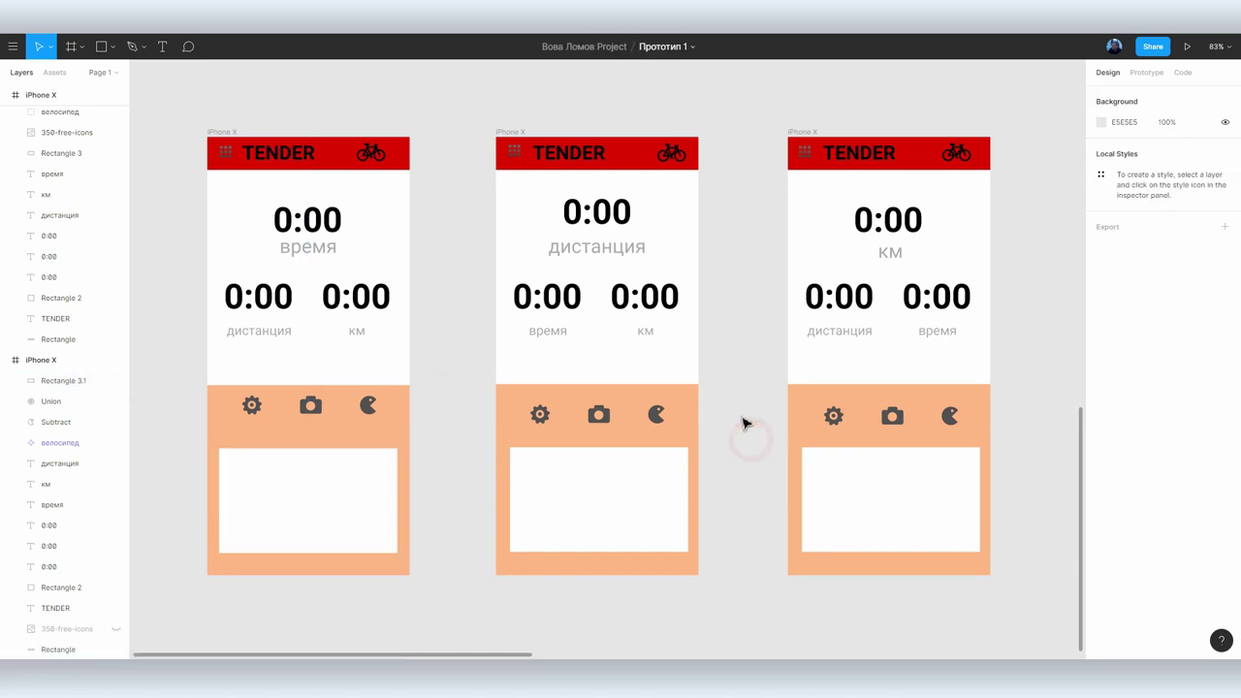
pyautogui.click(311, 482)
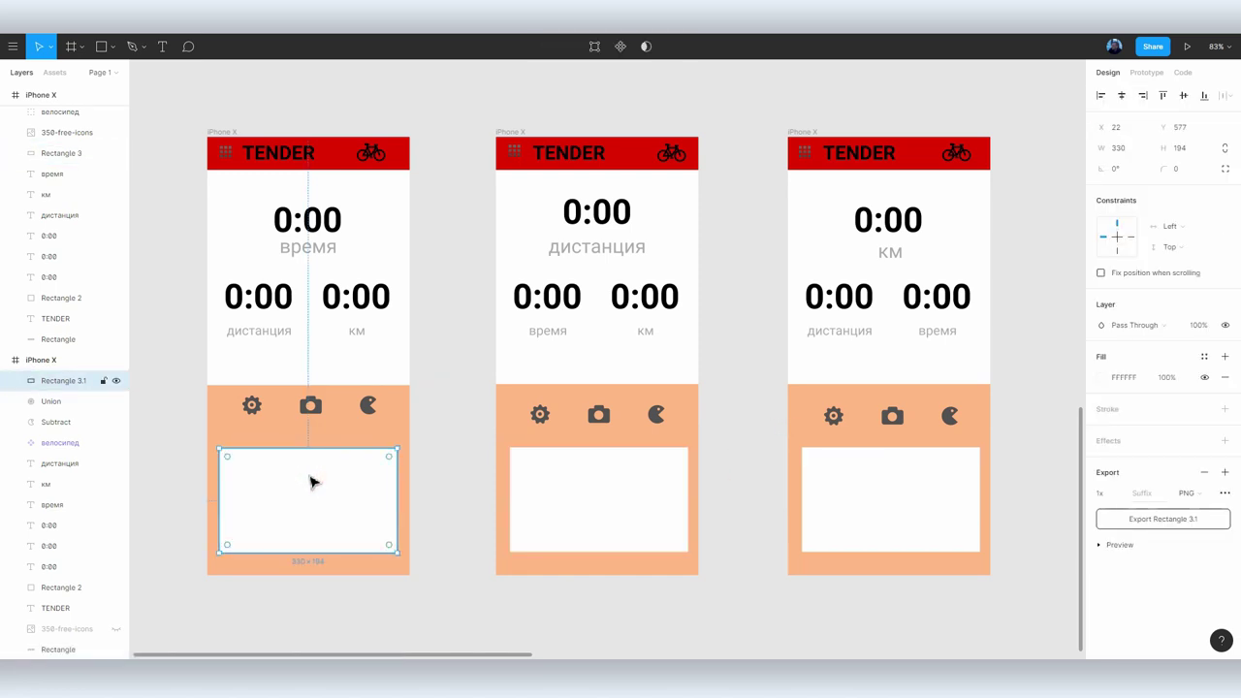
pyautogui.click(323, 606)
# Drag the white panel's edges to 348×261 at X 15, Y 536, then round its corners to 22
pyautogui.click(320, 504)
pyautogui.moveTo(316, 446); pyautogui.dragTo(320, 427)
pyautogui.moveTo(328, 553); pyautogui.dragTo(330, 567)
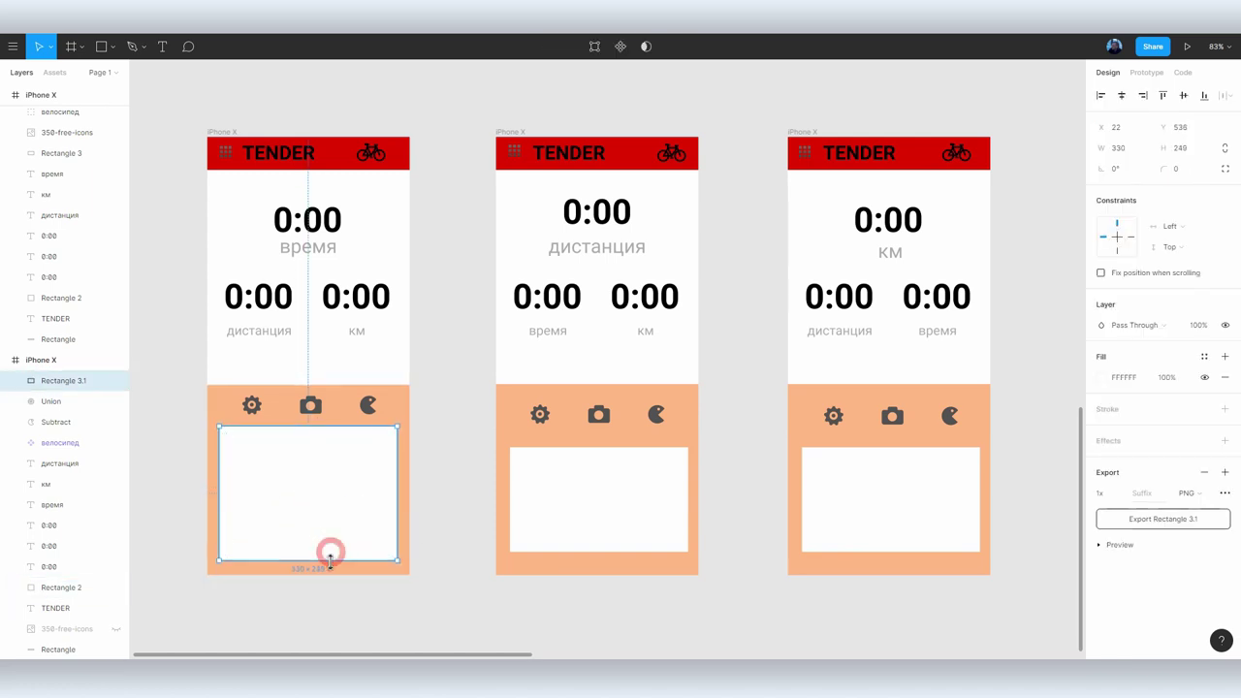
pyautogui.moveTo(219, 514); pyautogui.dragTo(211, 514)
pyautogui.moveTo(395, 504); pyautogui.dragTo(403, 505)
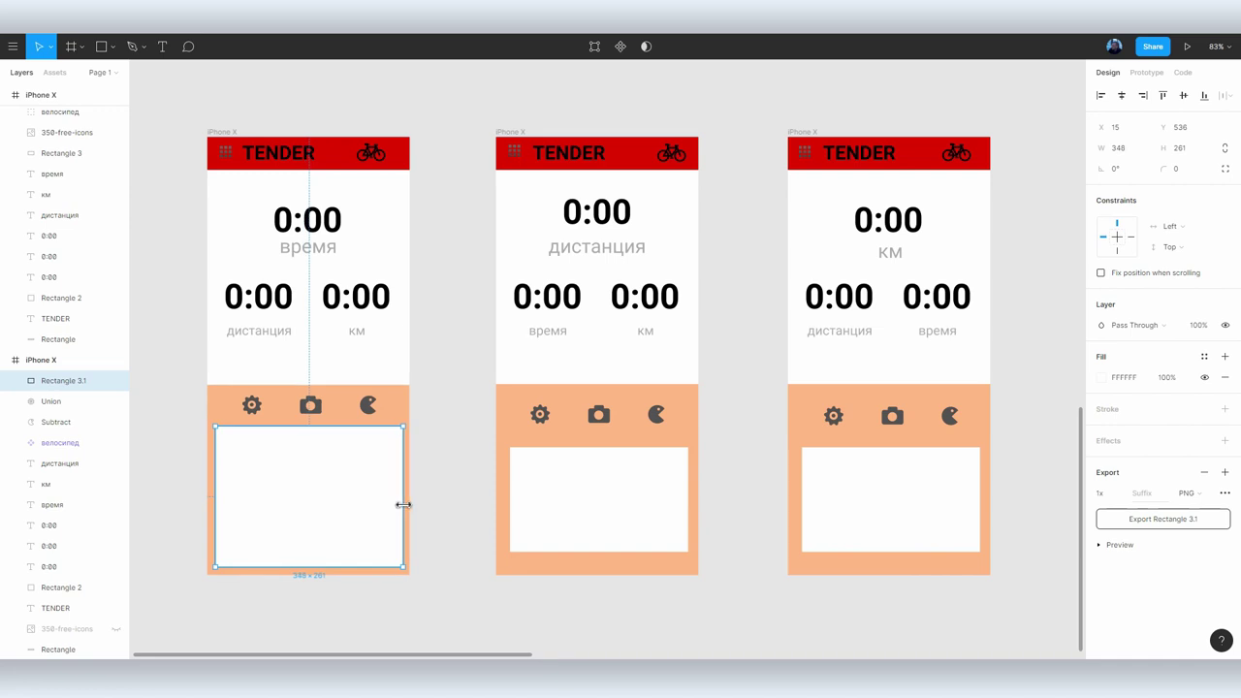
pyautogui.moveTo(395, 435); pyautogui.dragTo(384, 446)
pyautogui.click(463, 485)
pyautogui.click(313, 476)
# Switch the panel's fill from Solid to an Image fill using the Screenshot_1 map file
pyautogui.click(1105, 378)
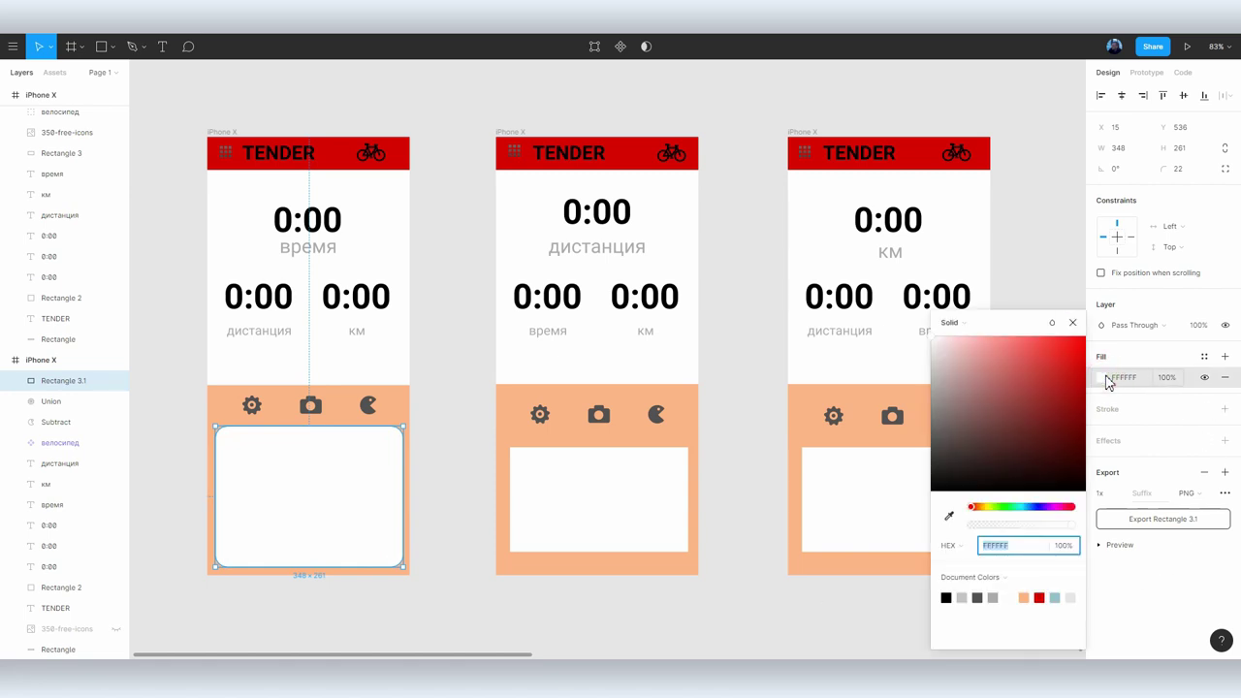
pyautogui.click(950, 323)
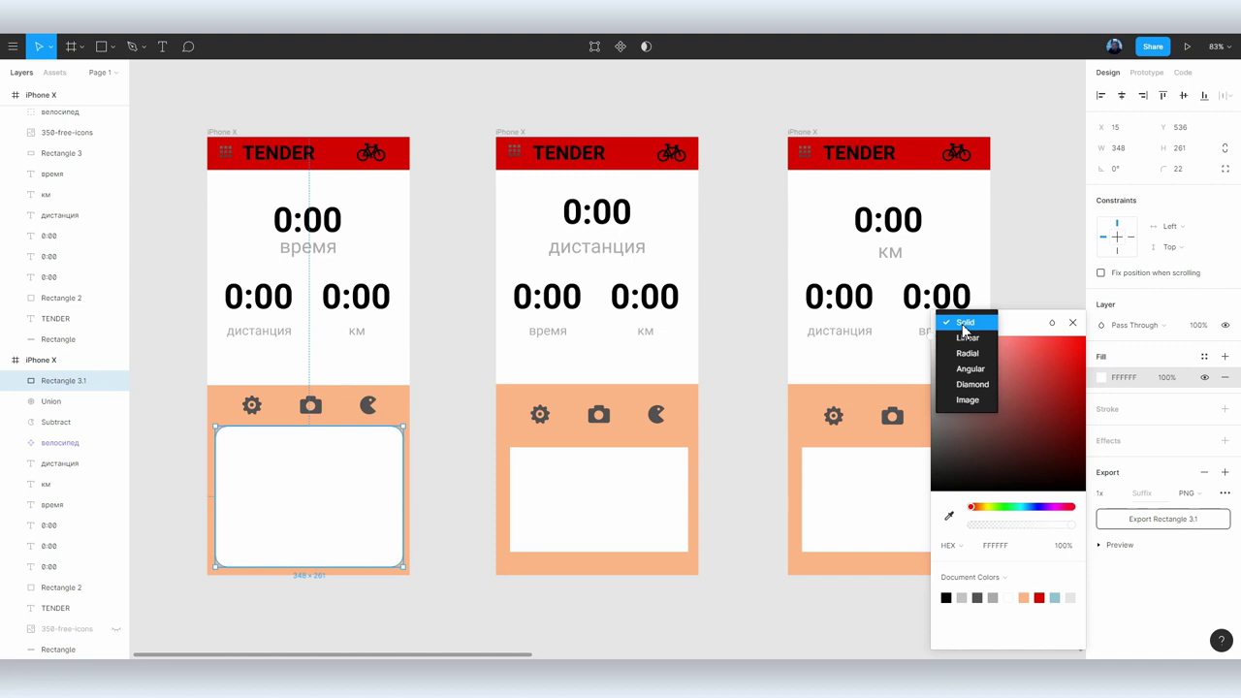
pyautogui.click(966, 400)
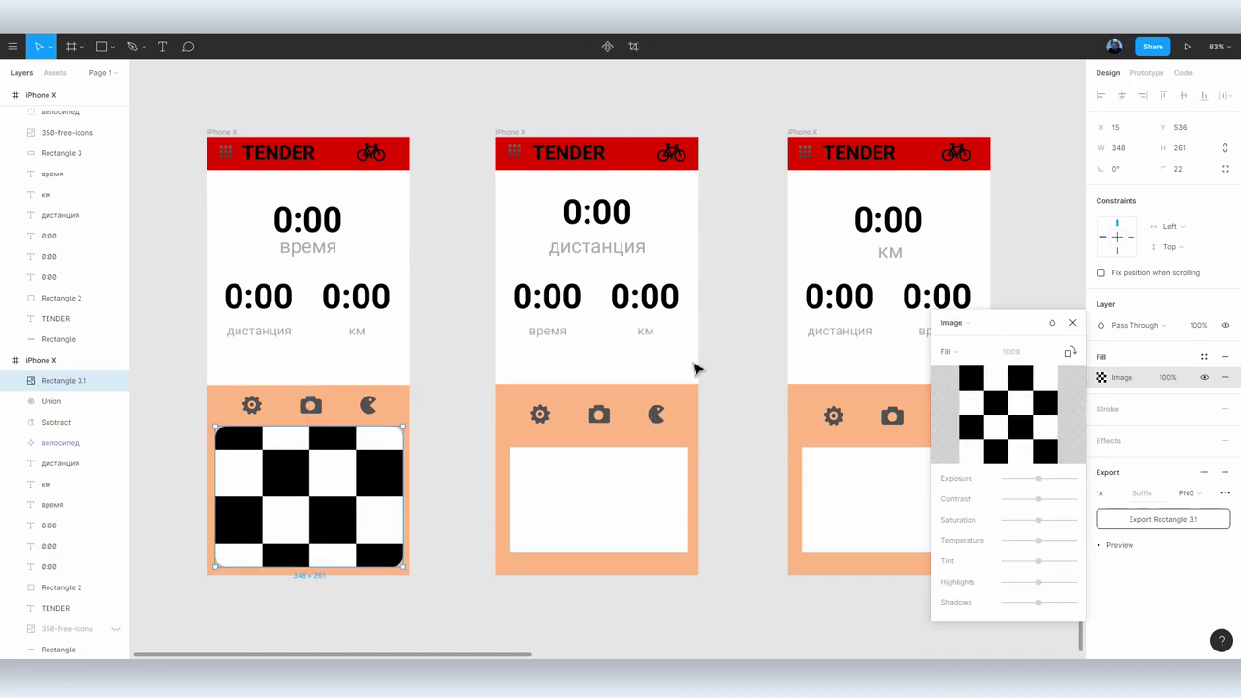
pyautogui.click(1008, 417)
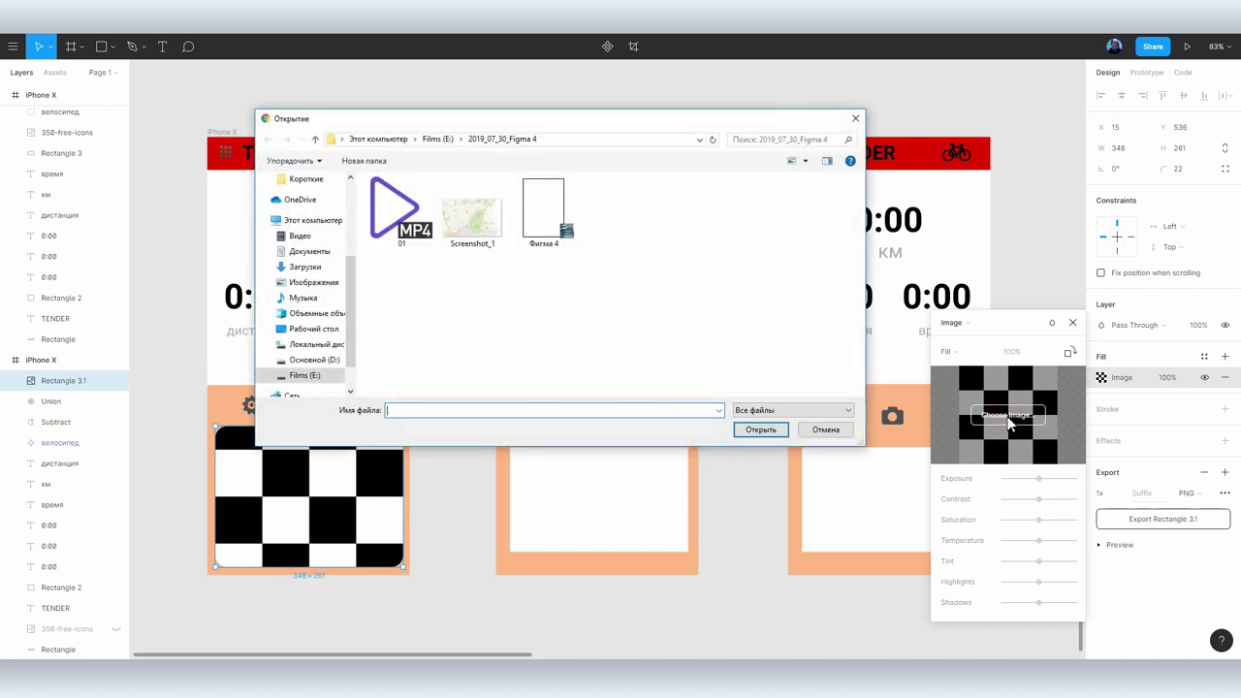
pyautogui.click(474, 218)
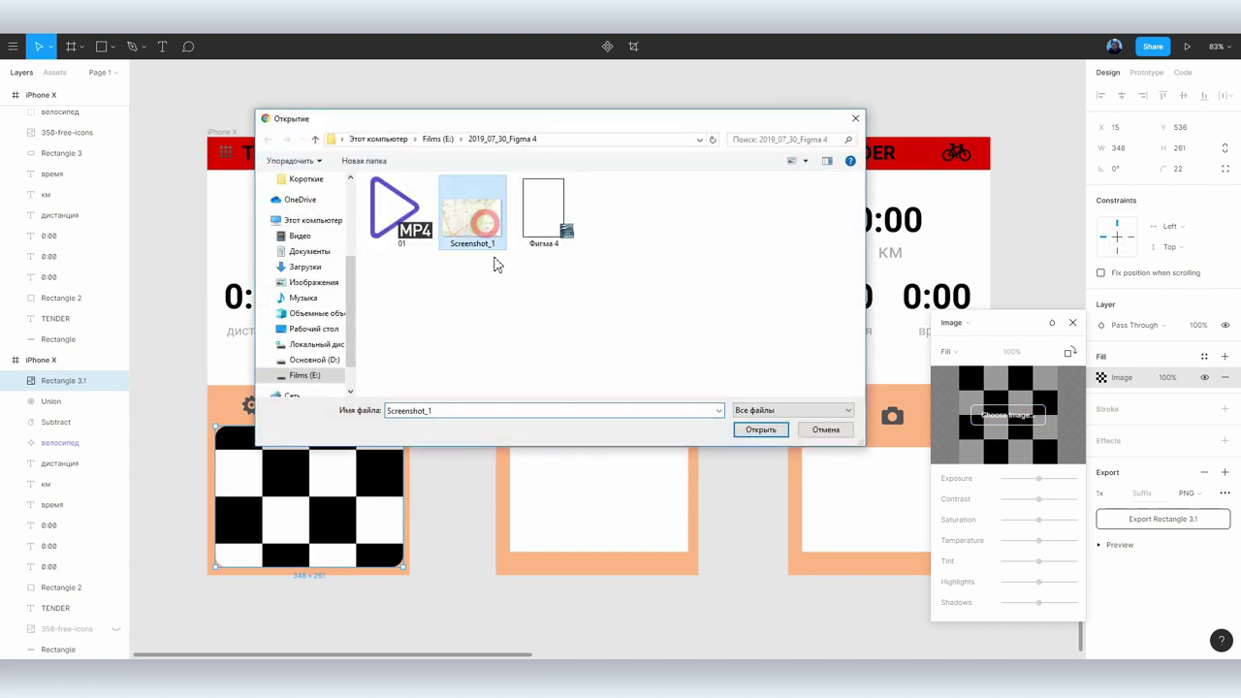
pyautogui.doubleClick(470, 225)
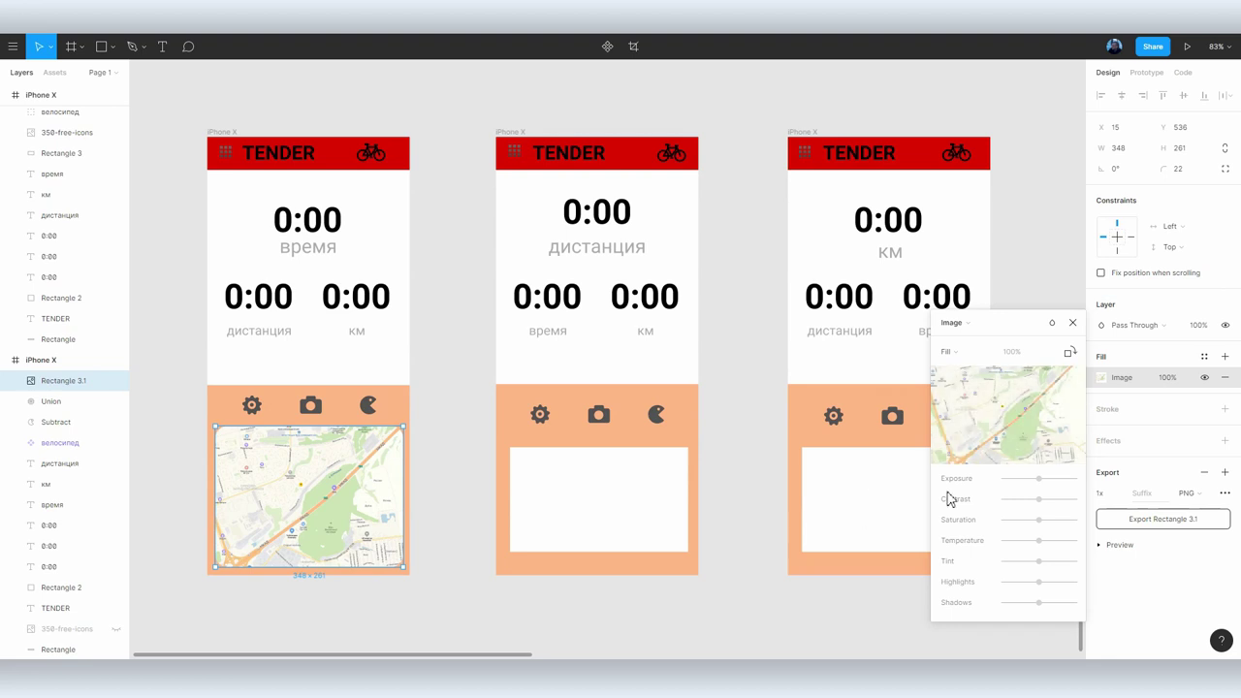
# Lower the map's exposure, raise its contrast, rotate it twice, and set its mode to Fit
pyautogui.moveTo(1038, 478); pyautogui.dragTo(1074, 529)
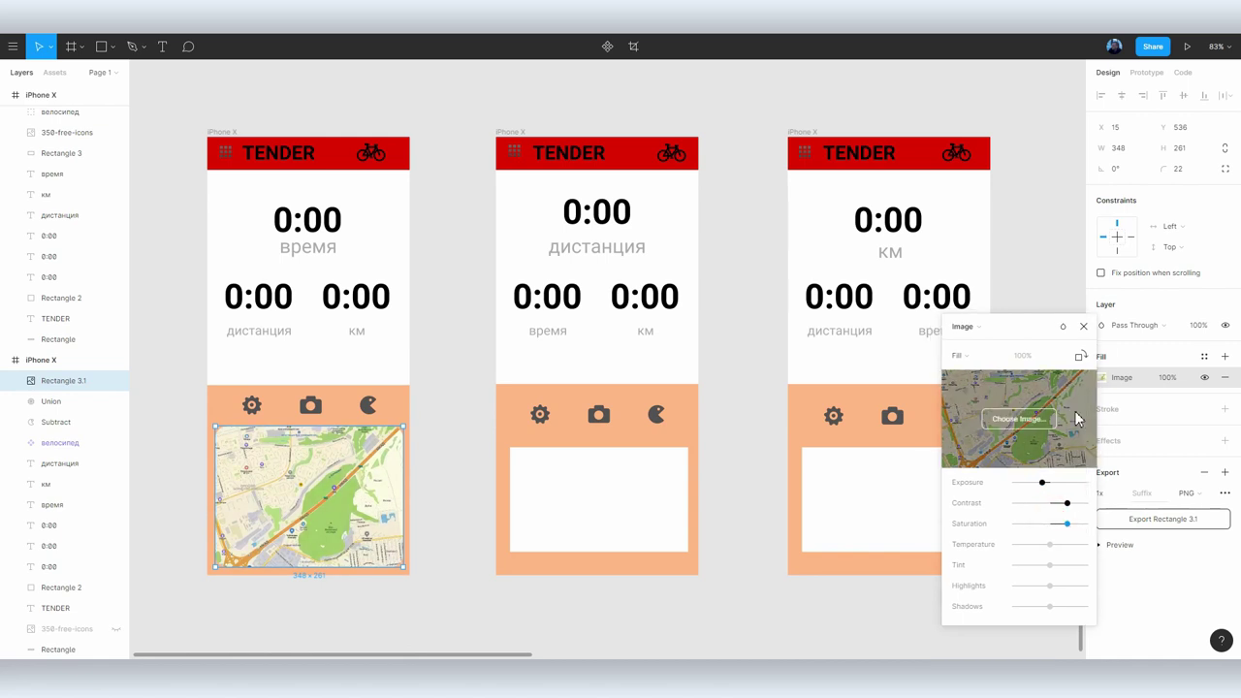
pyautogui.click(1080, 356)
pyautogui.click(1080, 356)
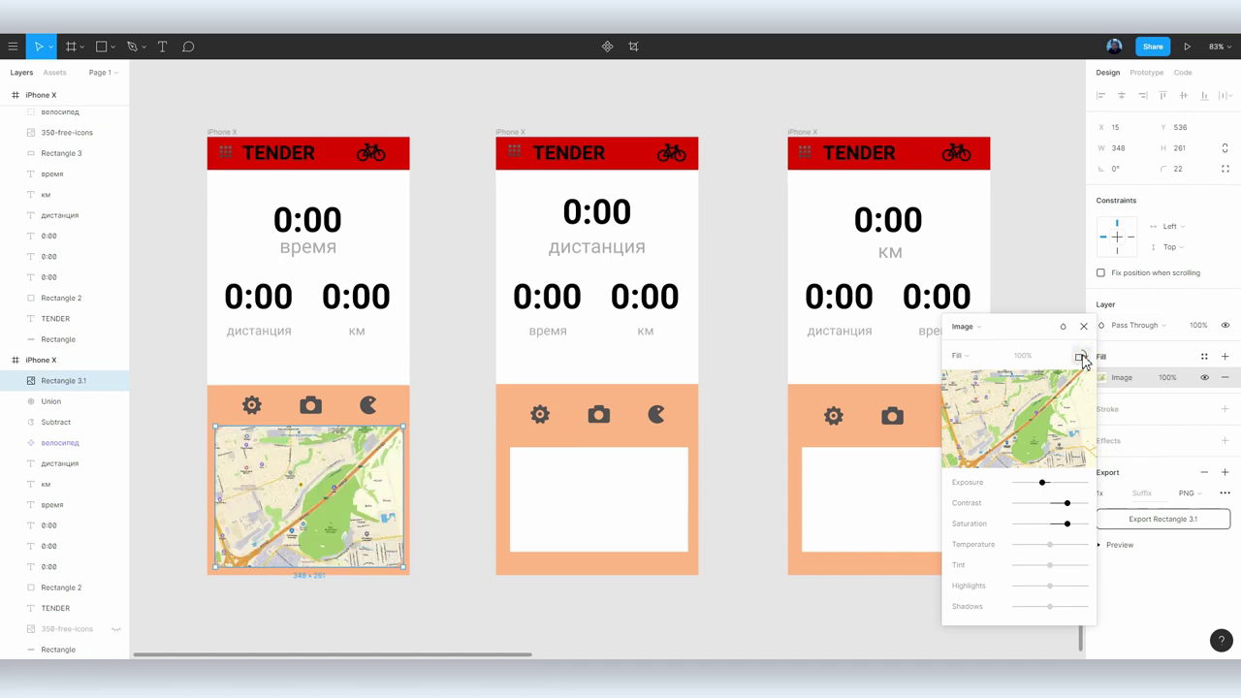
pyautogui.click(975, 358)
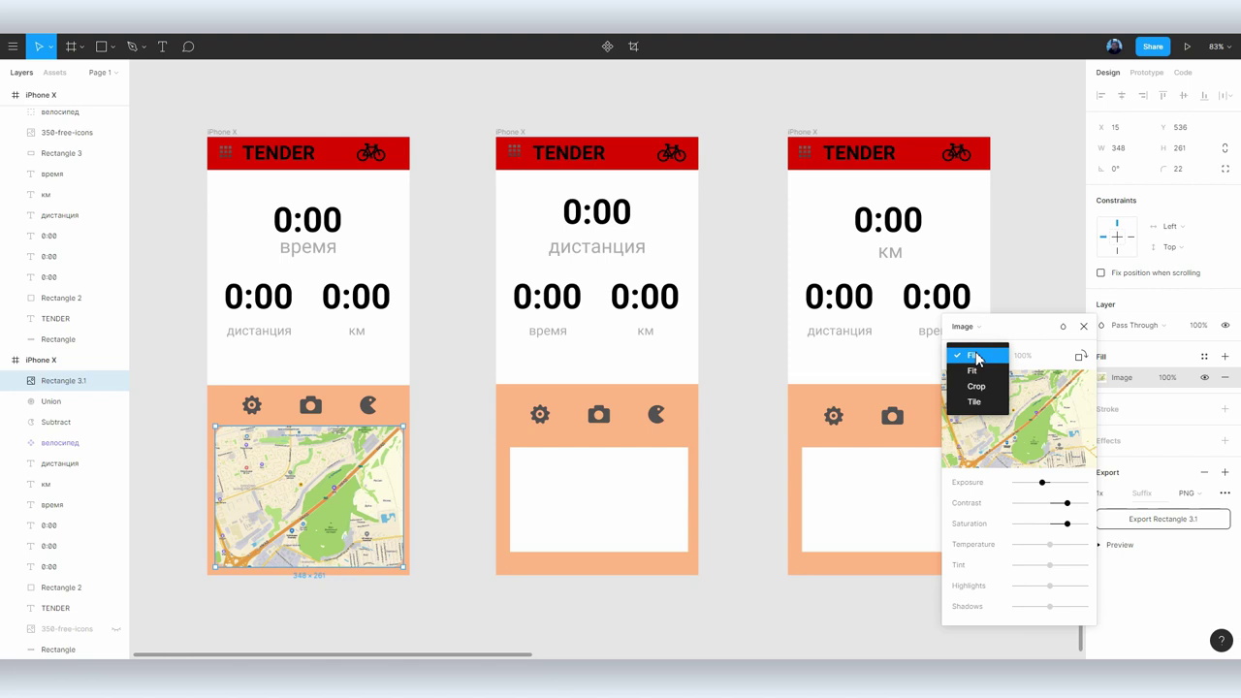
pyautogui.click(976, 373)
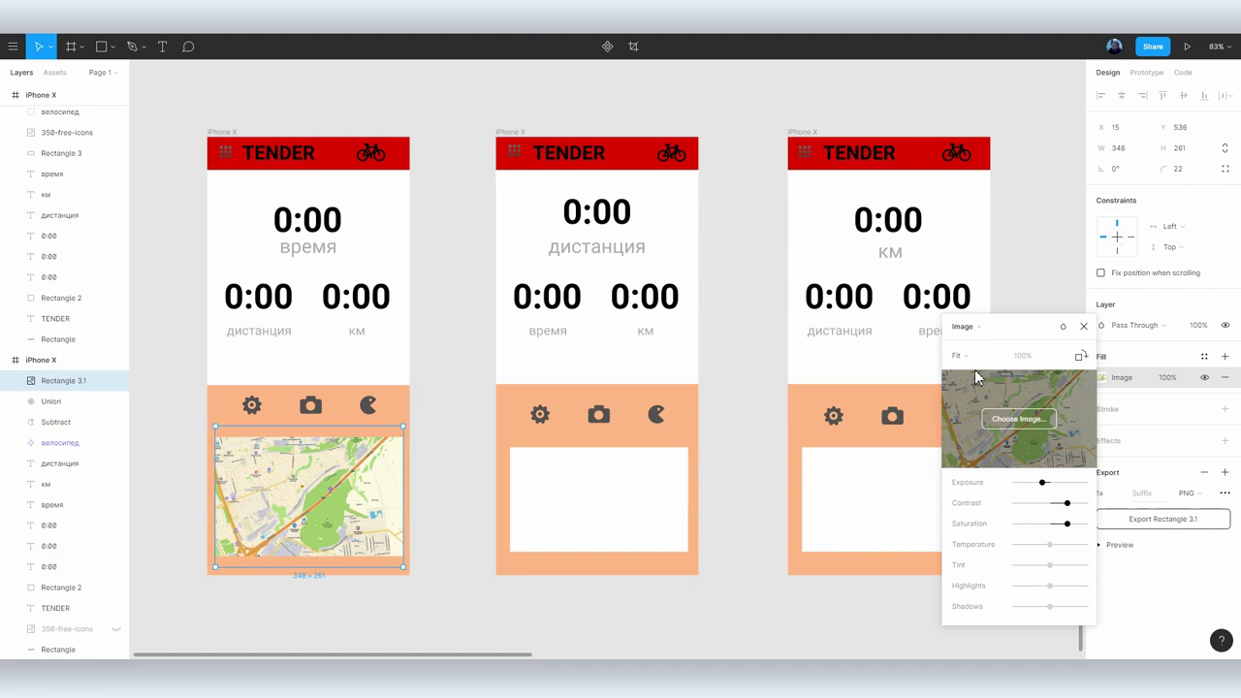
# Try cropping the map image tightly around the road, then undo the crop
pyautogui.click(958, 356)
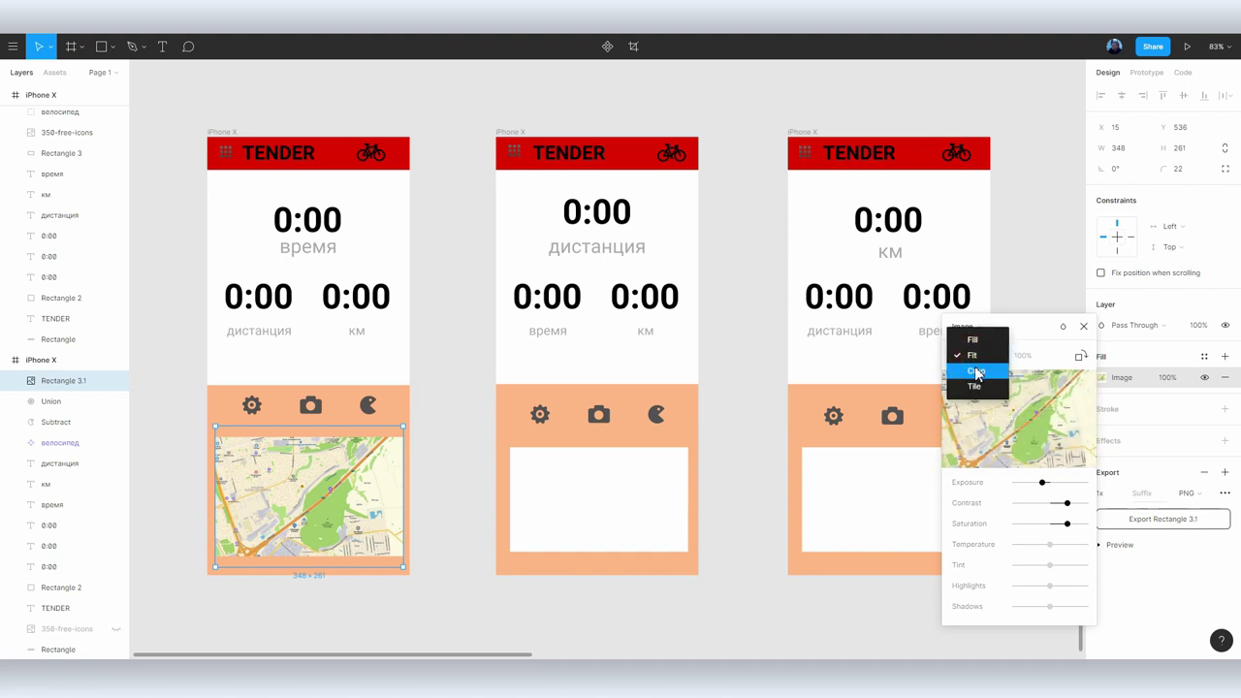
pyautogui.click(977, 372)
pyautogui.moveTo(398, 494); pyautogui.dragTo(383, 495)
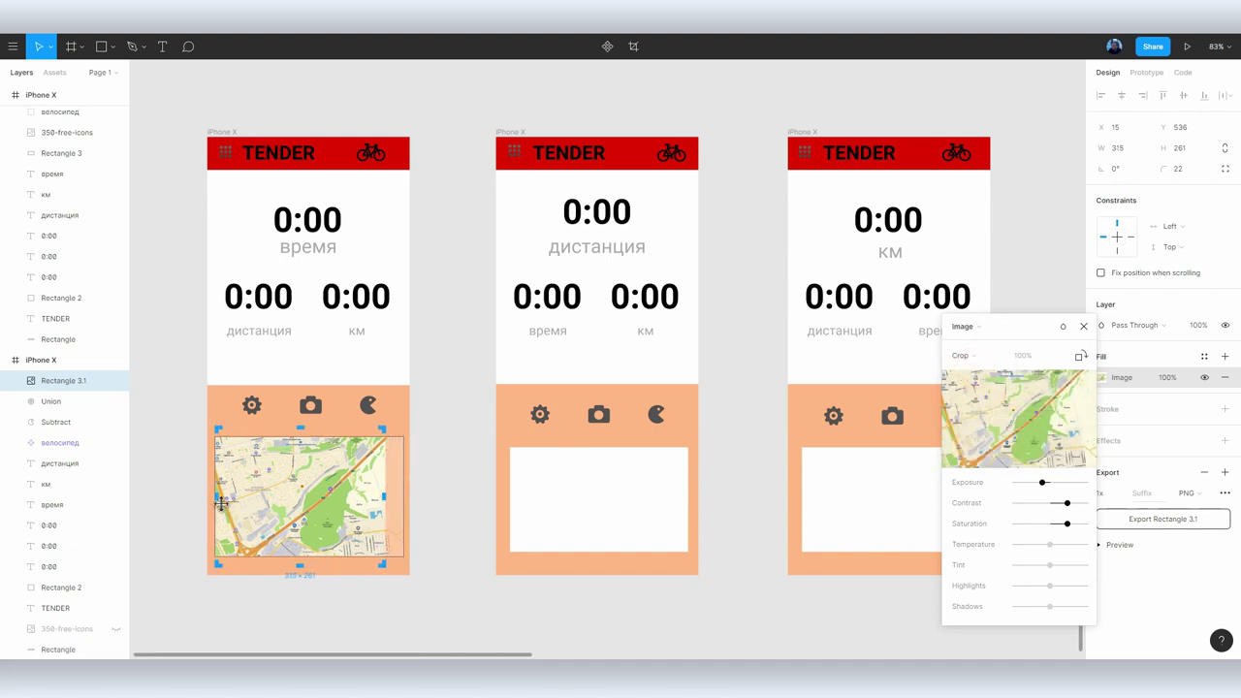
pyautogui.moveTo(217, 495); pyautogui.dragTo(235, 494)
pyautogui.moveTo(309, 430); pyautogui.dragTo(309, 446)
pyautogui.moveTo(308, 563); pyautogui.dragTo(309, 511)
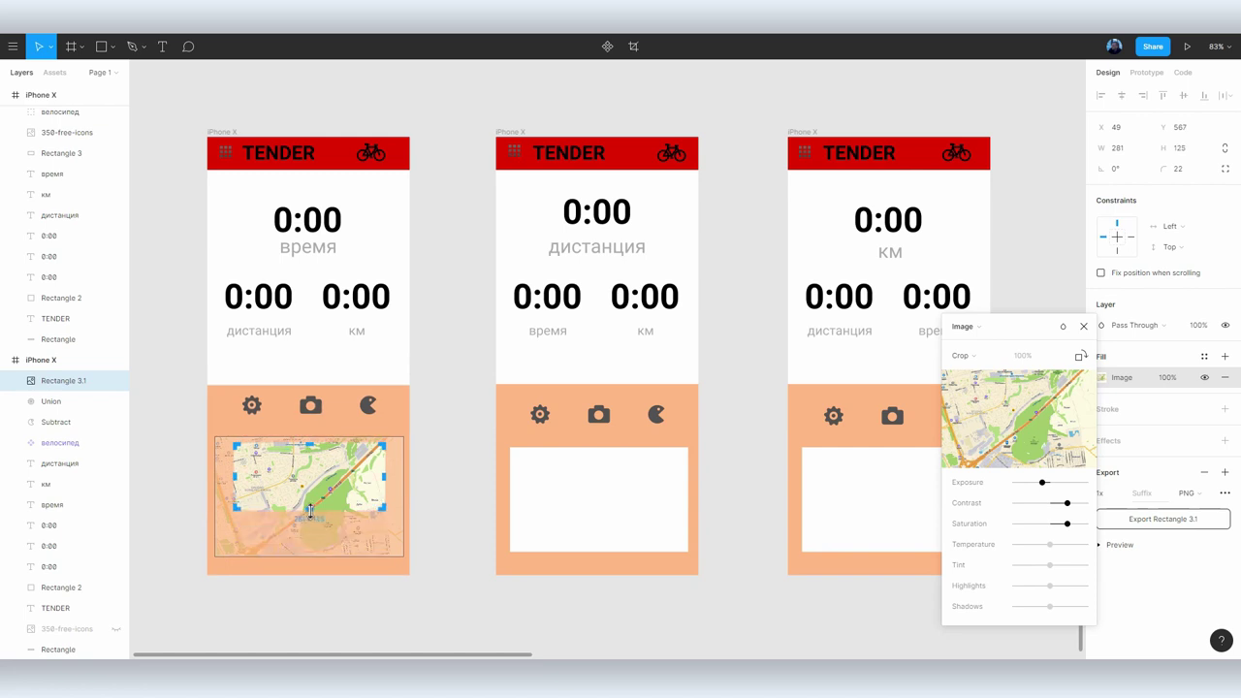
pyautogui.press('Escape')
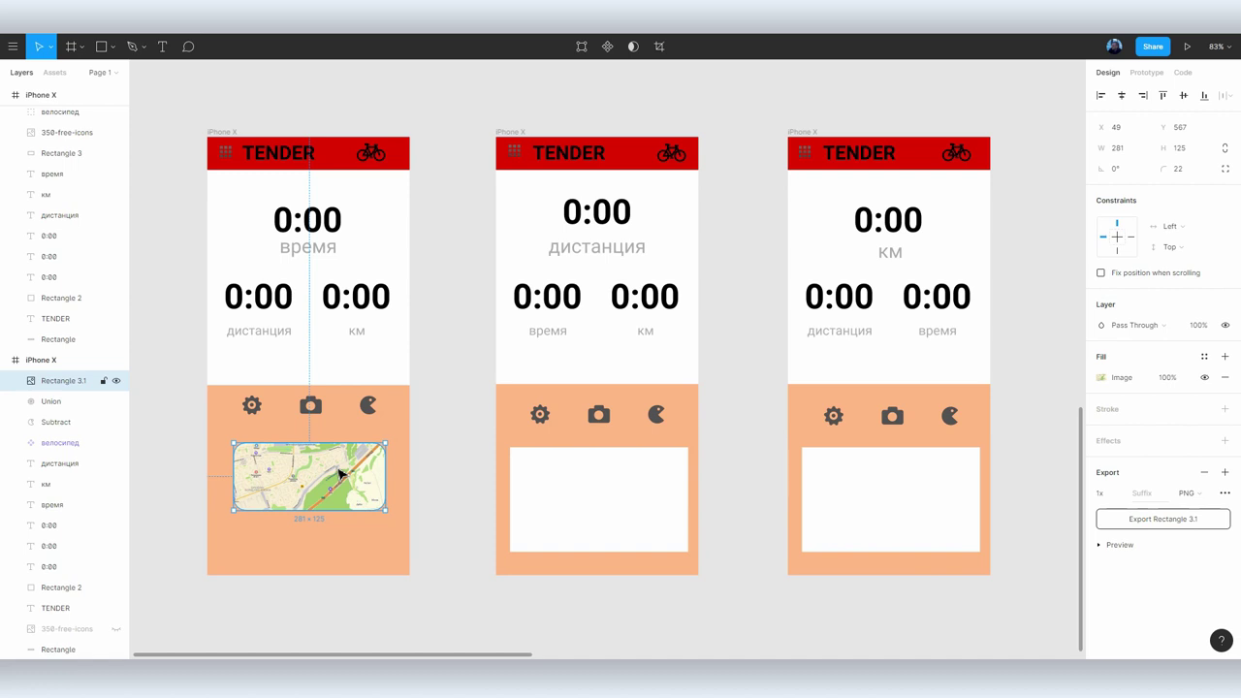
pyautogui.hotkey('ctrl', 'z')
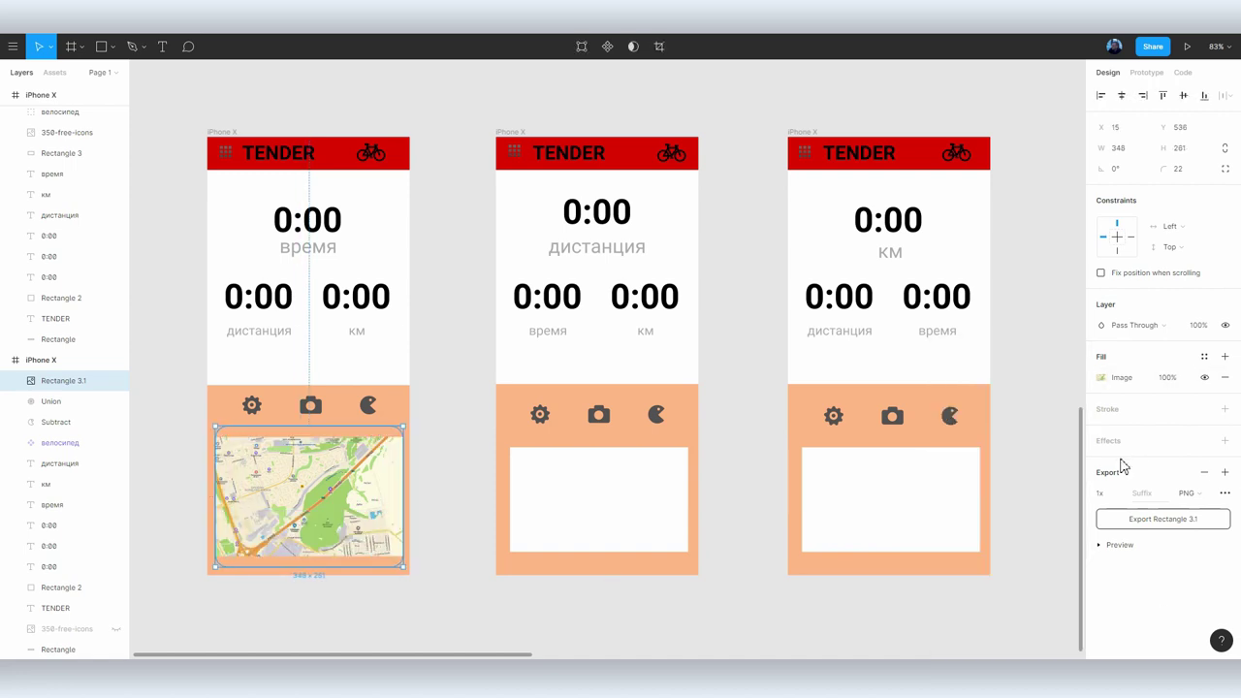
# Set the map image fill to Tile mode at 50%
pyautogui.click(1103, 377)
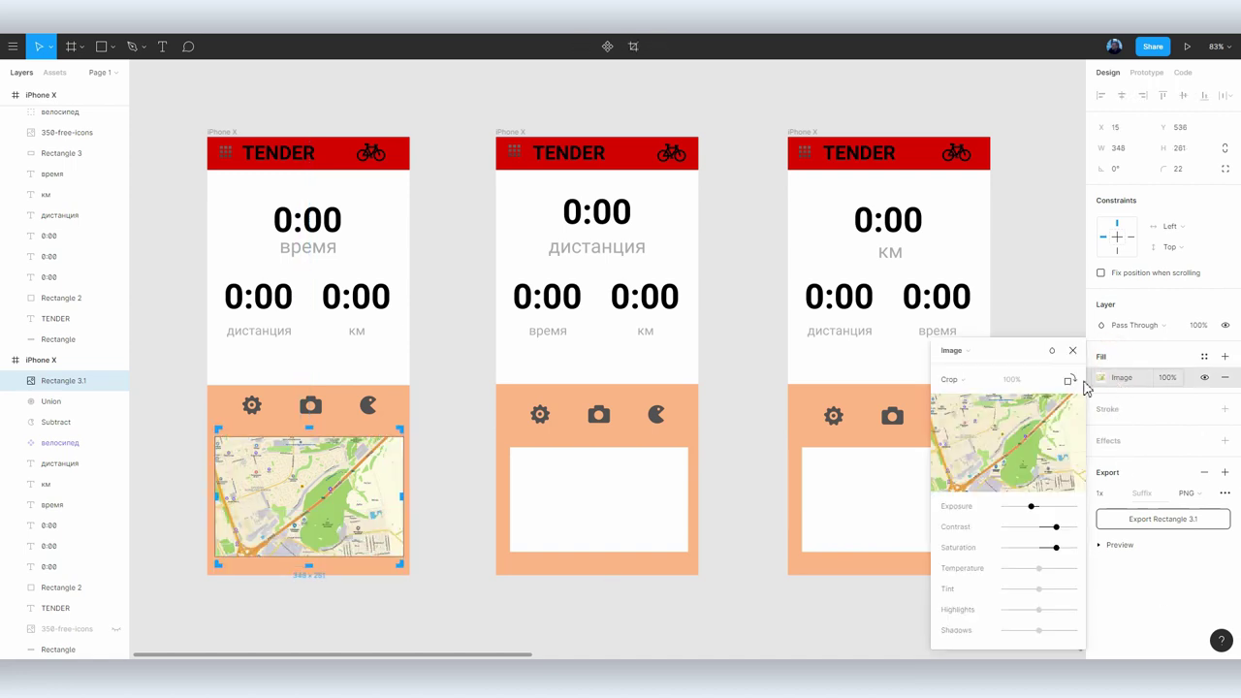
pyautogui.click(960, 382)
pyautogui.click(965, 398)
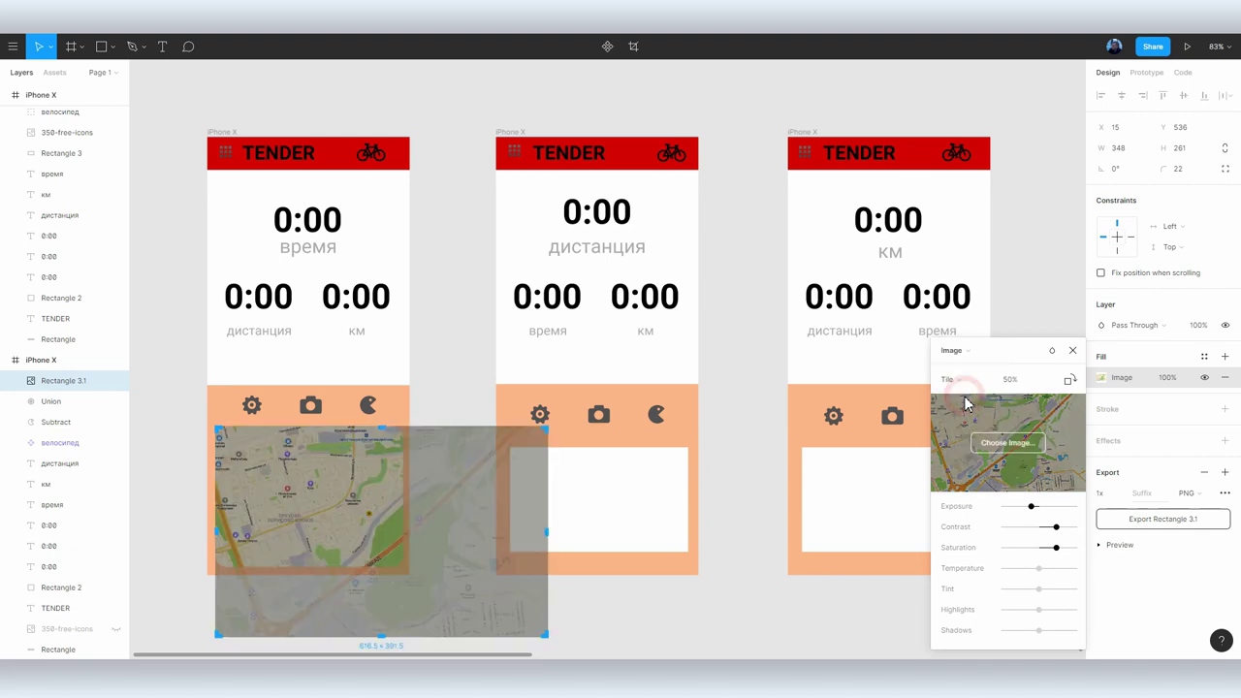
# Fill the middle phone's lower white rectangle with the paw image
pyautogui.click(596, 465)
pyautogui.click(1103, 377)
pyautogui.click(951, 322)
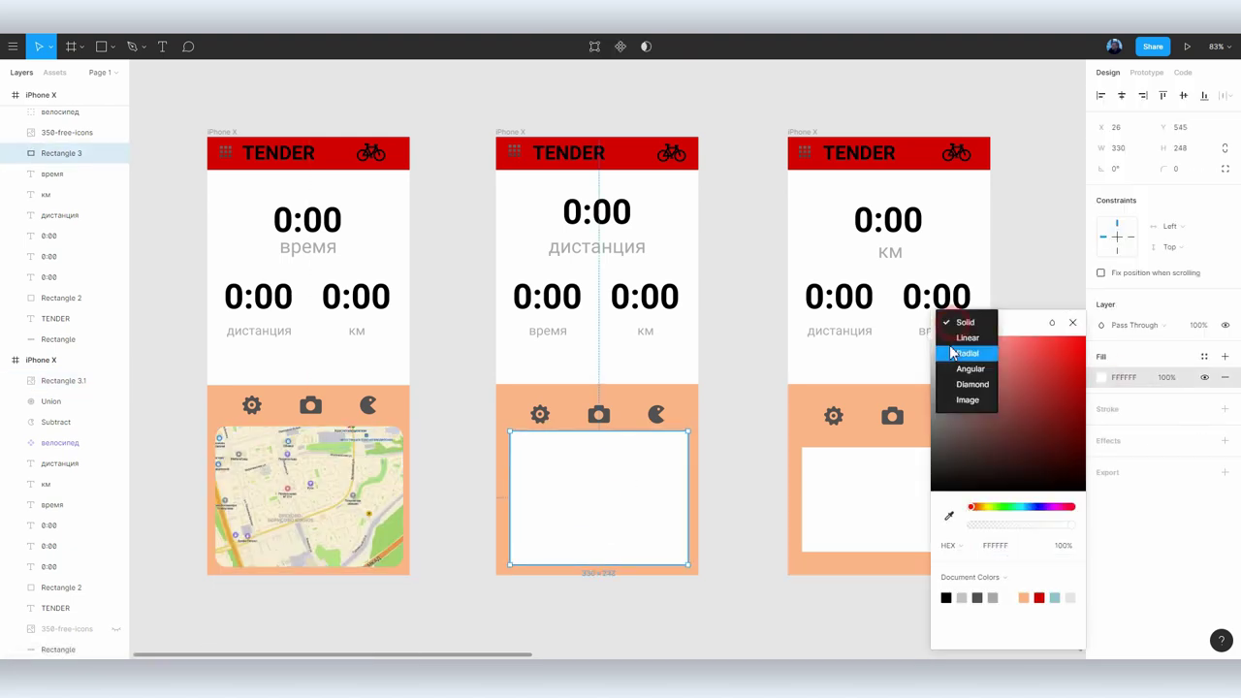
pyautogui.click(955, 399)
pyautogui.click(1007, 415)
pyautogui.click(434, 139)
pyautogui.doubleClick(416, 360)
pyautogui.click(492, 300)
pyautogui.click(756, 429)
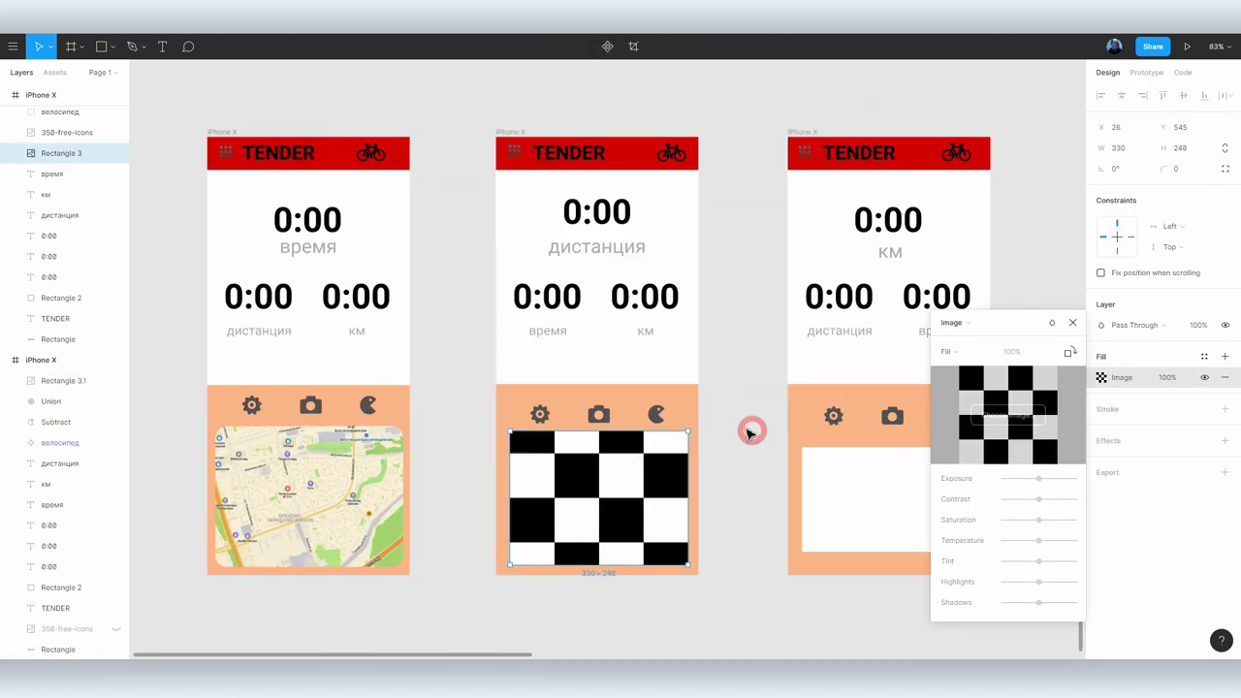
# Tile the paw image at a smaller scale, then undo the tile changes
pyautogui.click(959, 352)
pyautogui.click(955, 398)
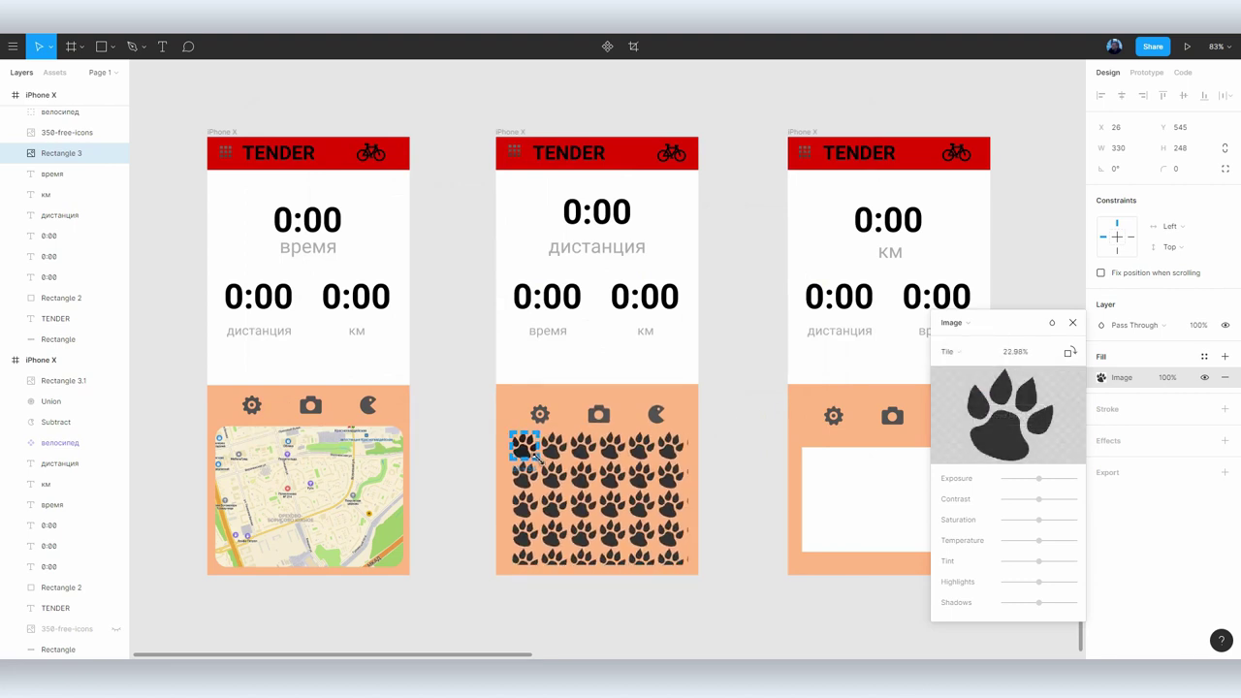
pyautogui.moveTo(570, 495)
pyautogui.mouseDown()
pyautogui.moveTo(522, 444)
pyautogui.moveTo(551, 467)
pyautogui.moveTo(525, 407)
pyautogui.moveTo(525, 456)
pyautogui.mouseUp()
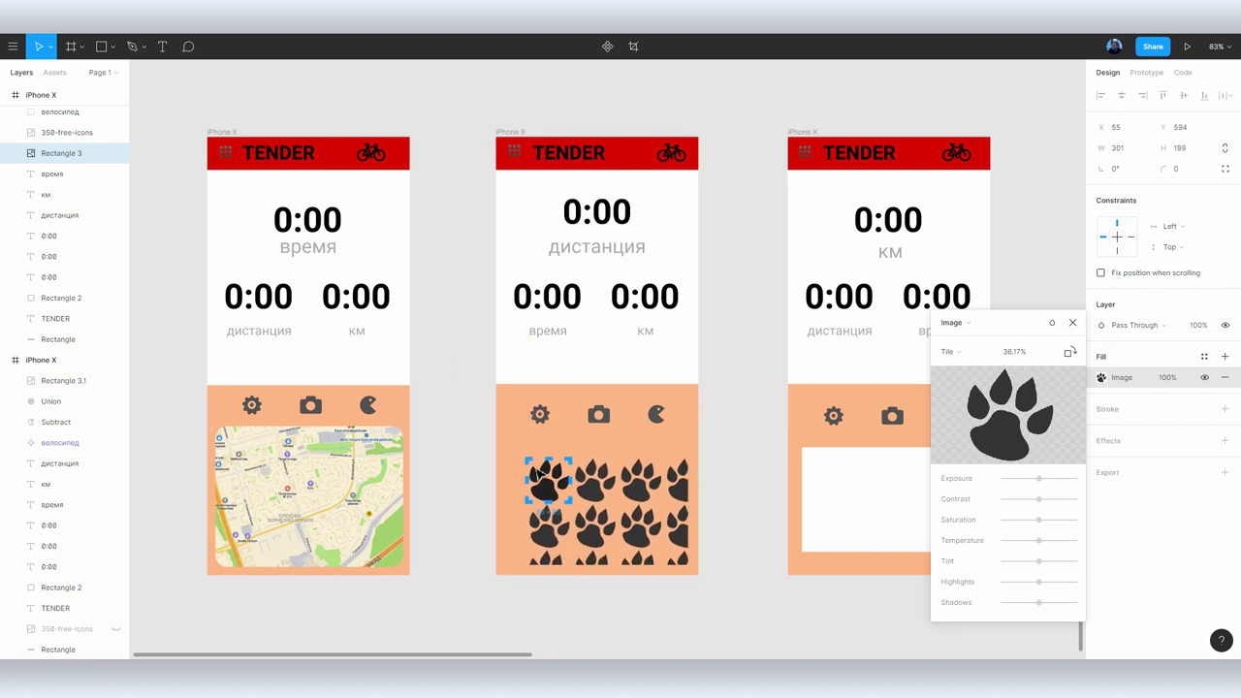
pyautogui.hotkey('ctrl', 'z')
pyautogui.hotkey('ctrl', 'z')
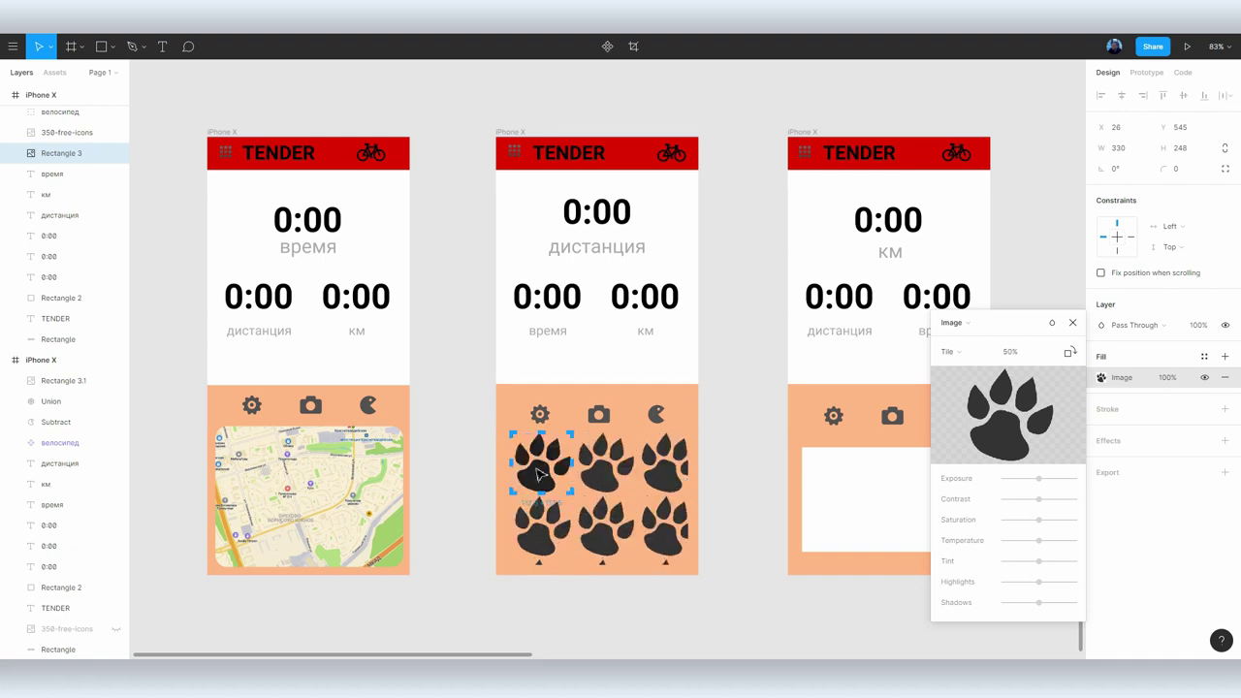
pyautogui.hotkey('ctrl', 'z')
pyautogui.hotkey('ctrl', 'z')
# Draw a wavy 13-point star over the middle phone
pyautogui.click(112, 47)
pyautogui.click(72, 158)
pyautogui.moveTo(433, 97)
pyautogui.mouseDown()
pyautogui.moveTo(679, 406)
pyautogui.moveTo(734, 396)
pyautogui.mouseUp()
pyautogui.moveTo(584, 104)
pyautogui.mouseDown()
pyautogui.moveTo(725, 191)
pyautogui.moveTo(602, 212)
pyautogui.mouseUp()
# Try the DaVinci Resolve logo as the star's image fill, then drop the figma logo onto the canvas
pyautogui.click(1103, 296)
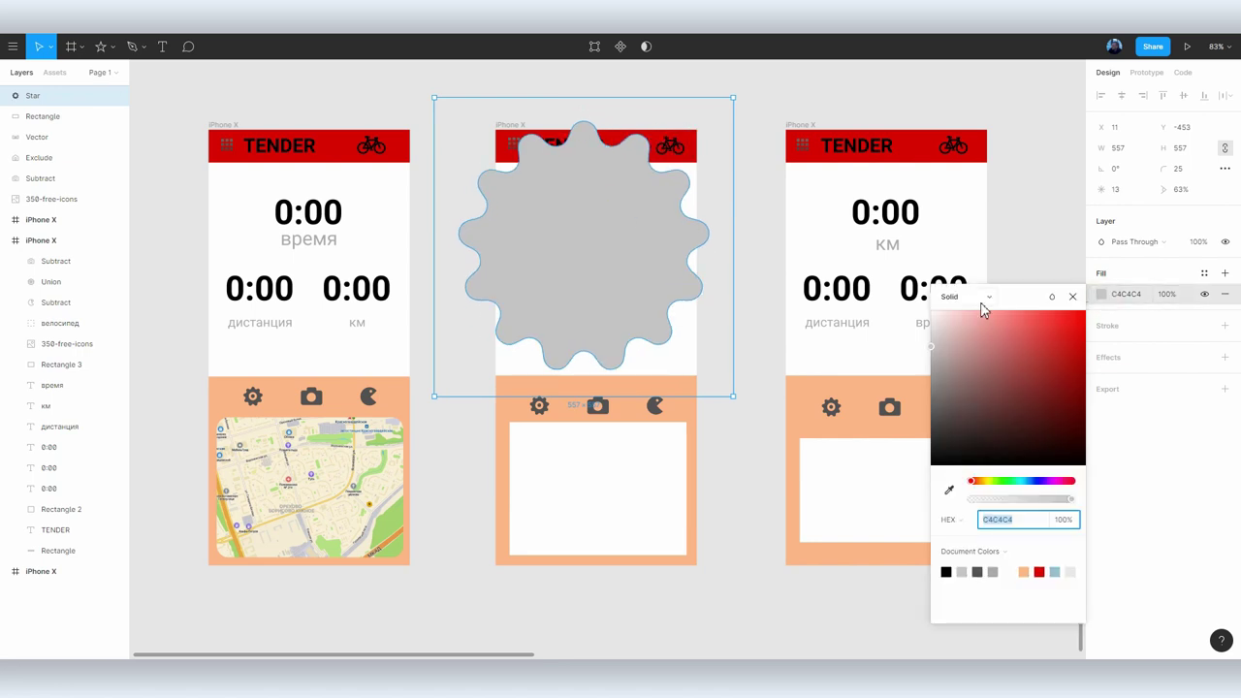
pyautogui.click(981, 296)
pyautogui.click(978, 374)
pyautogui.click(1008, 389)
pyautogui.click(469, 312)
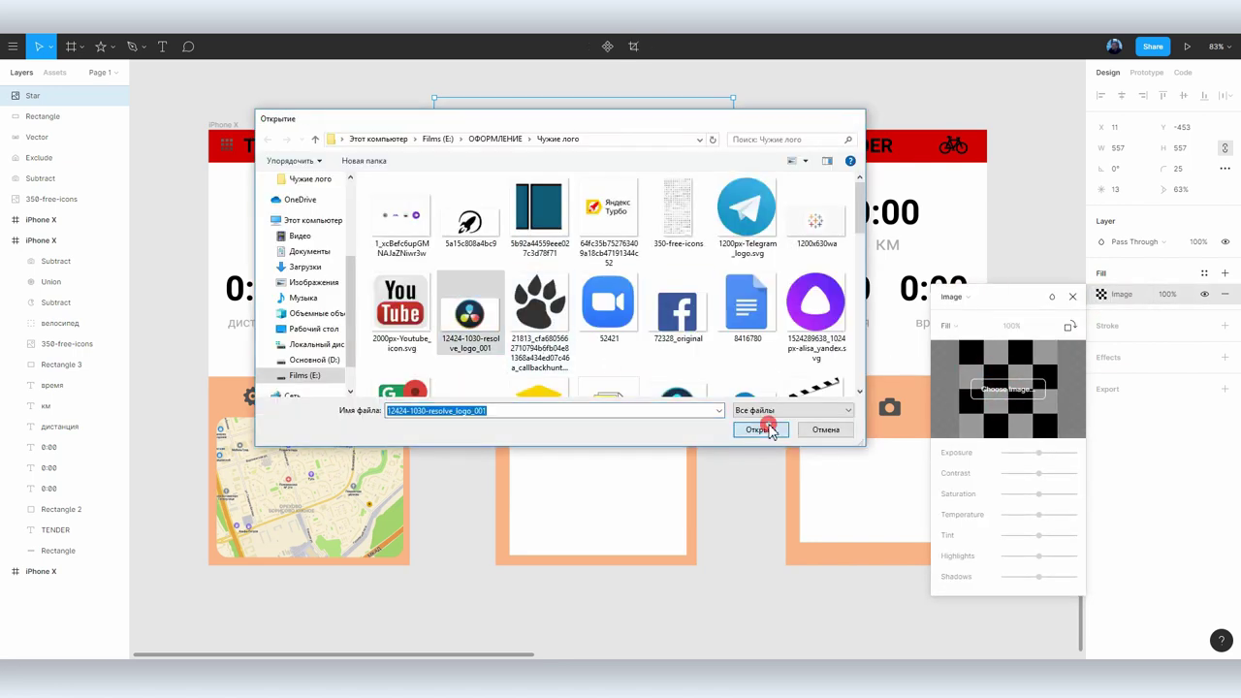
pyautogui.click(762, 429)
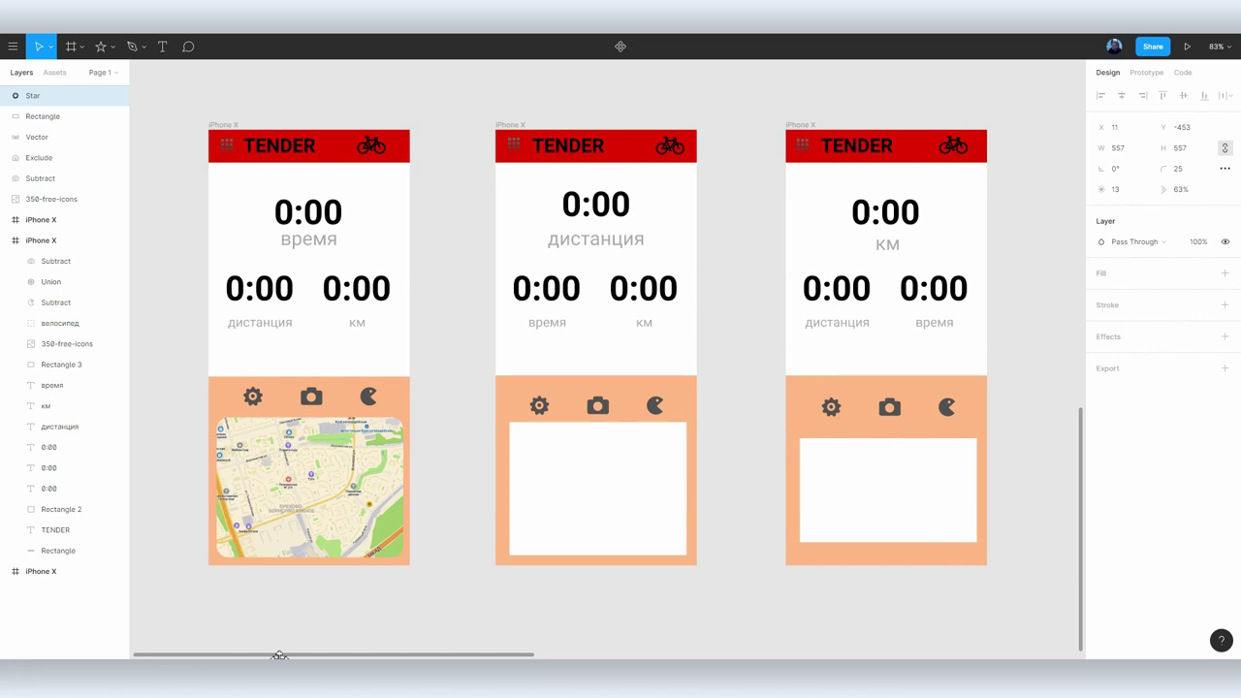
pyautogui.hotkey('alt', 'Tab')
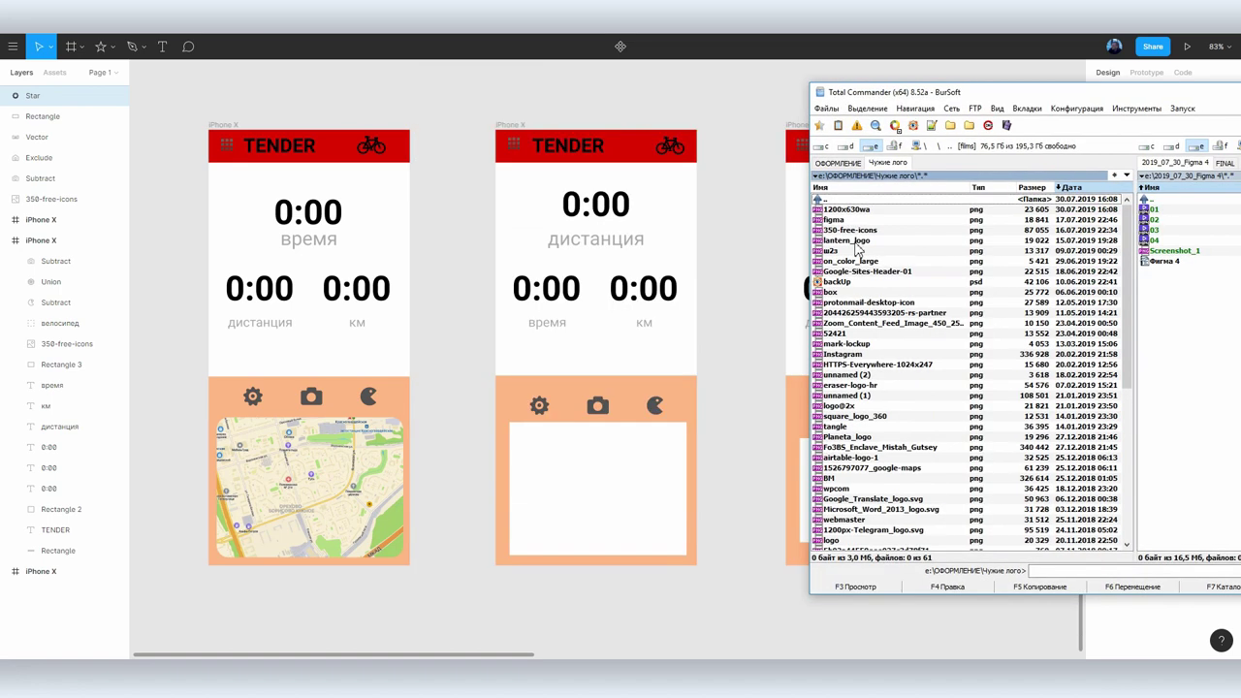
pyautogui.moveTo(844, 219); pyautogui.dragTo(731, 325)
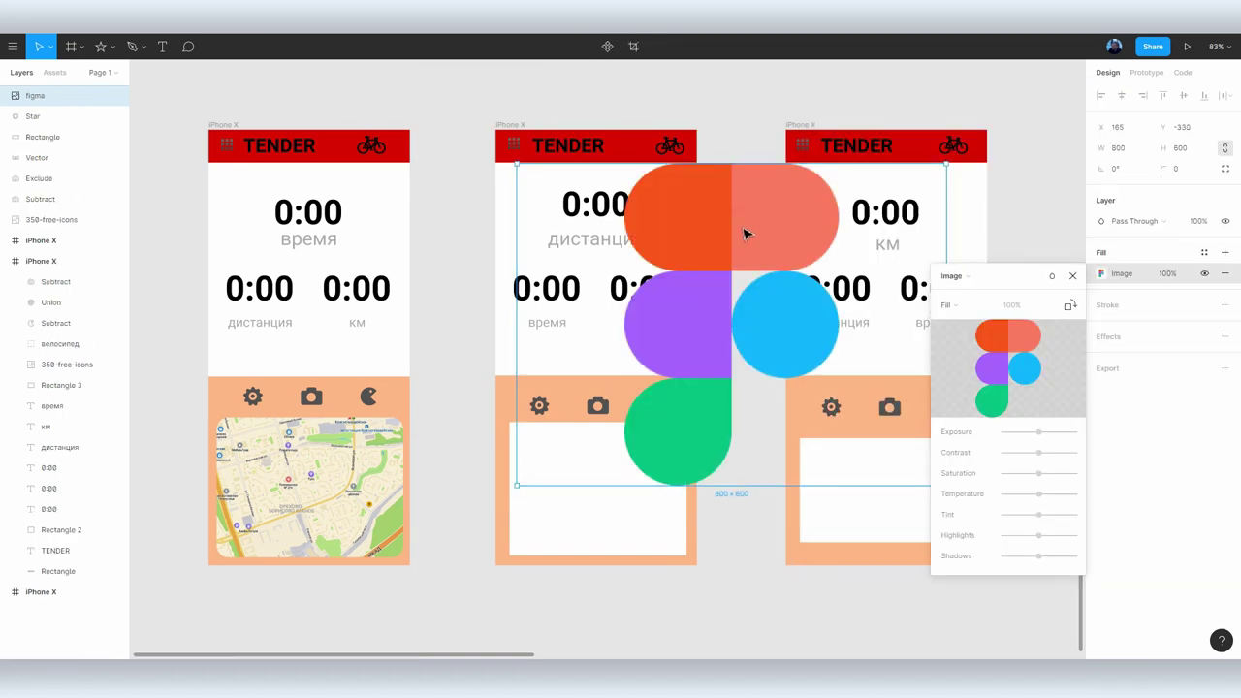
# Crop the figma logo image and enlarge it over the middle phone
pyautogui.click(634, 45)
pyautogui.moveTo(732, 162); pyautogui.dragTo(733, 141)
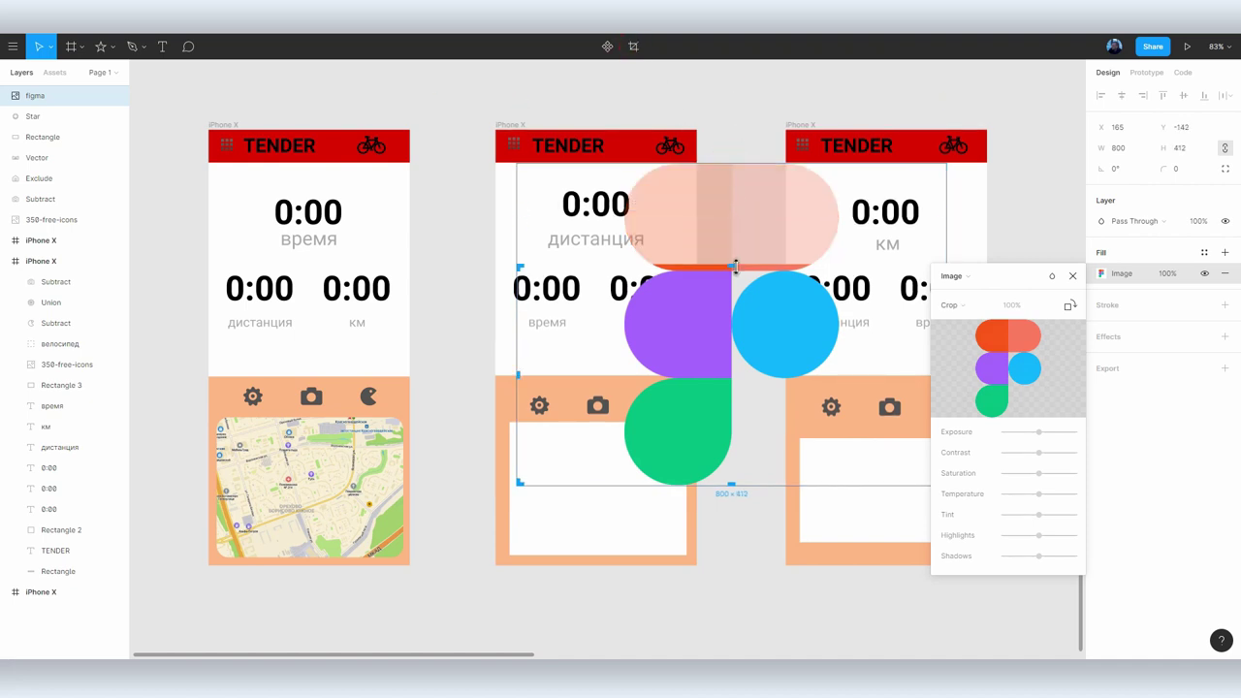
pyautogui.moveTo(519, 483); pyautogui.dragTo(342, 626)
# Draw a circle over the logo's blue dot and Boolean-Exclude it with the logo
pyautogui.click(111, 47)
pyautogui.click(84, 122)
pyautogui.moveTo(679, 331); pyautogui.dragTo(770, 422)
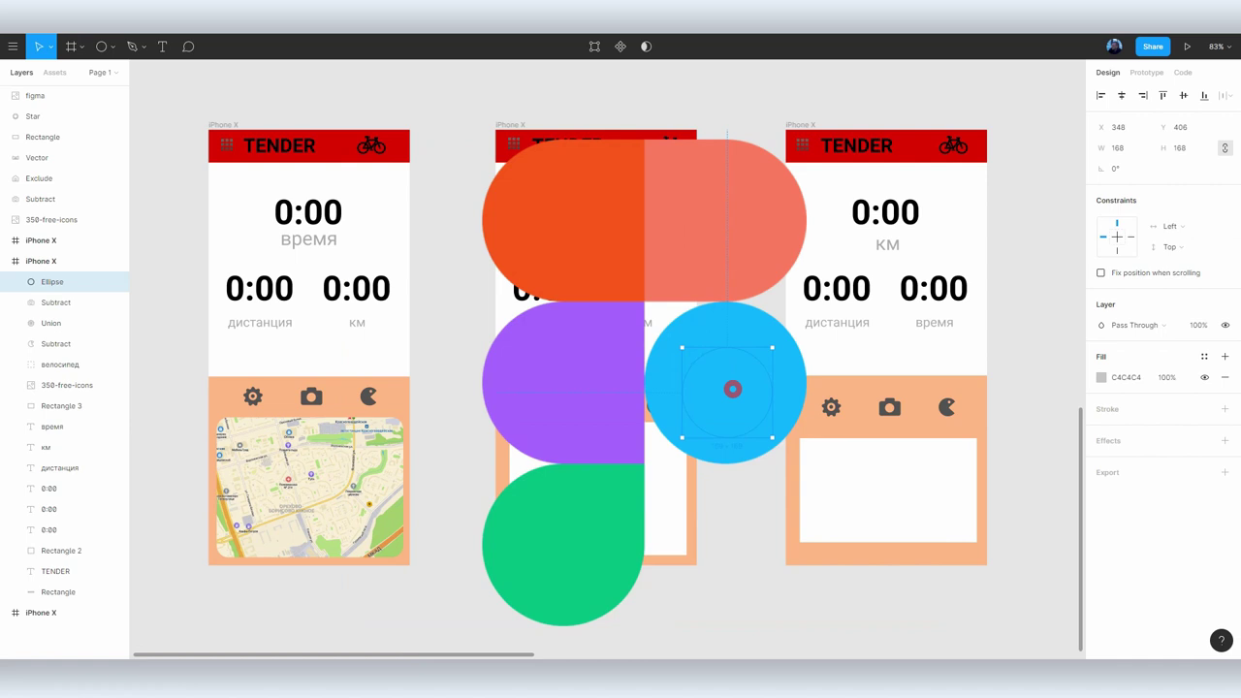
pyautogui.keyDown('shift'); pyautogui.click(744, 377); pyautogui.keyUp('shift')
pyautogui.click(688, 47)
pyautogui.click(679, 119)
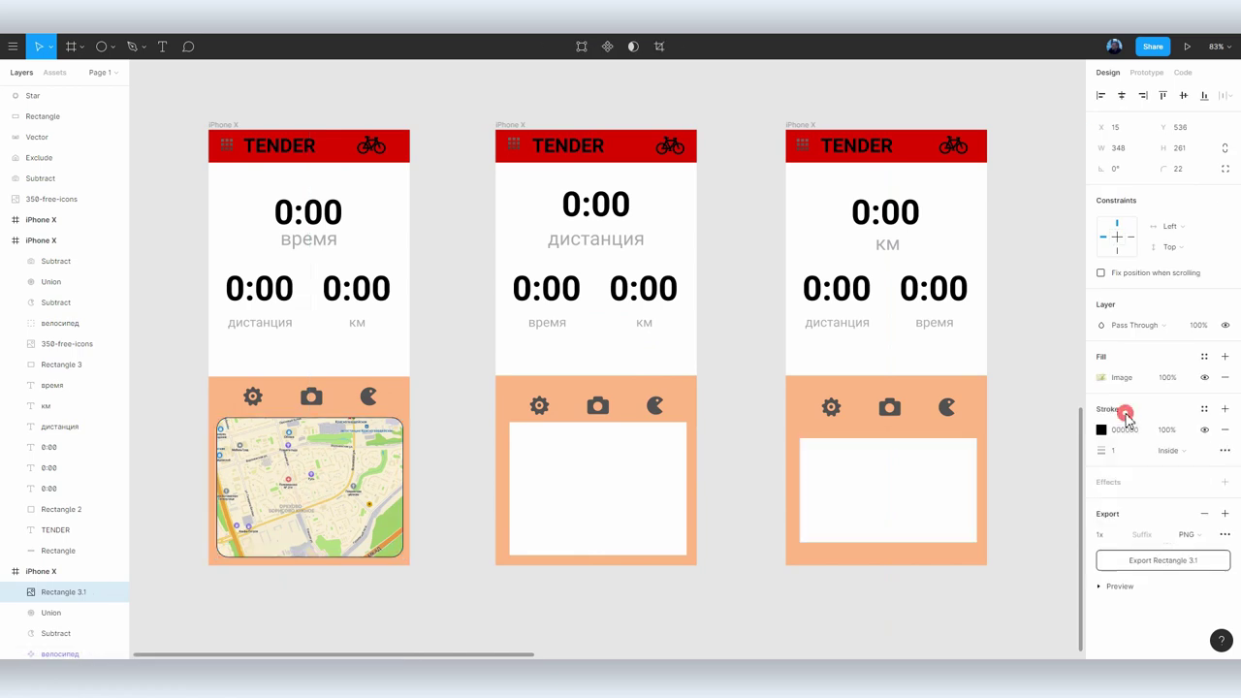
# Give the map a 2-px border in the panel's peach colour #FFB287
pyautogui.moveTo(1101, 450); pyautogui.dragTo(1115, 452)
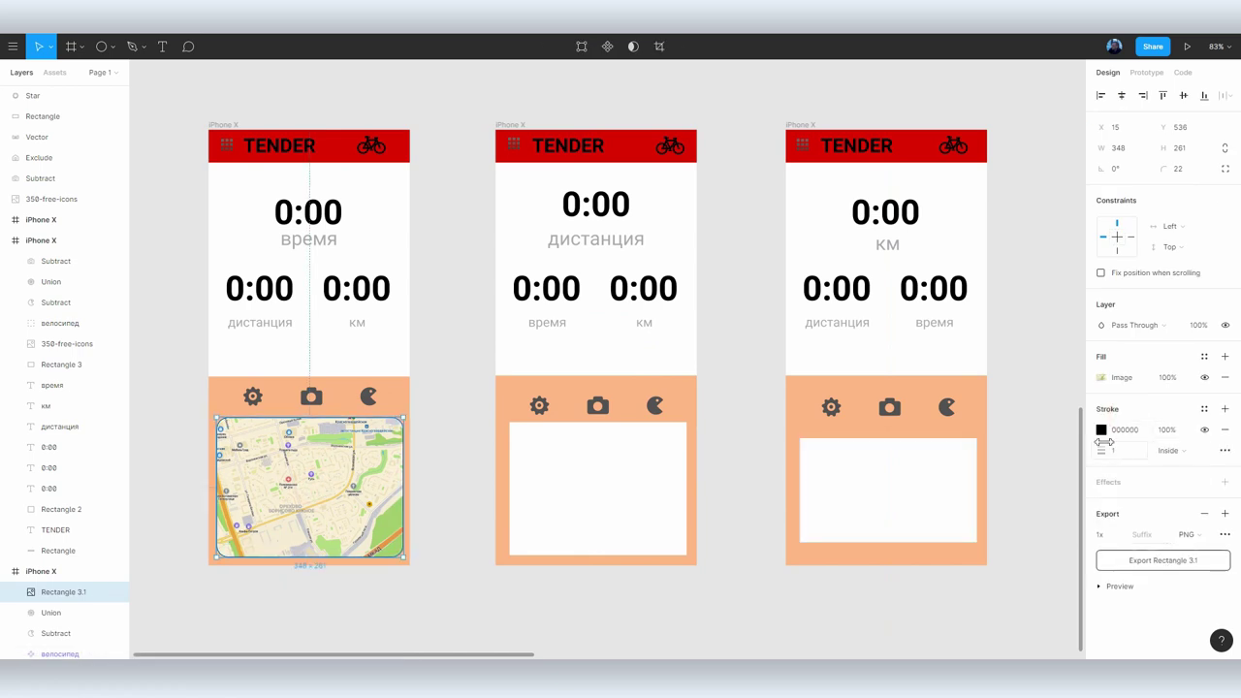
pyautogui.click(1101, 429)
pyautogui.click(948, 515)
pyautogui.click(387, 372)
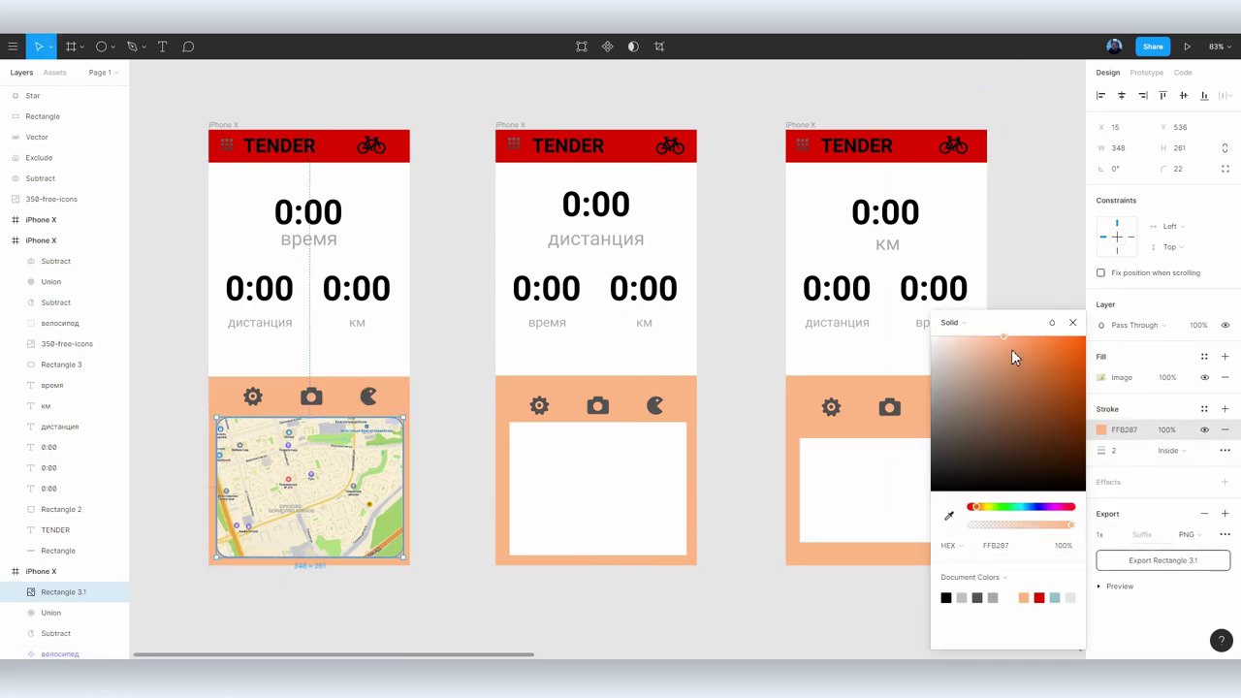
pyautogui.click(436, 507)
pyautogui.click(233, 407)
# Make the red header a linear gradient fading to a brighter red end stop at about 60% opacity
pyautogui.click(335, 147)
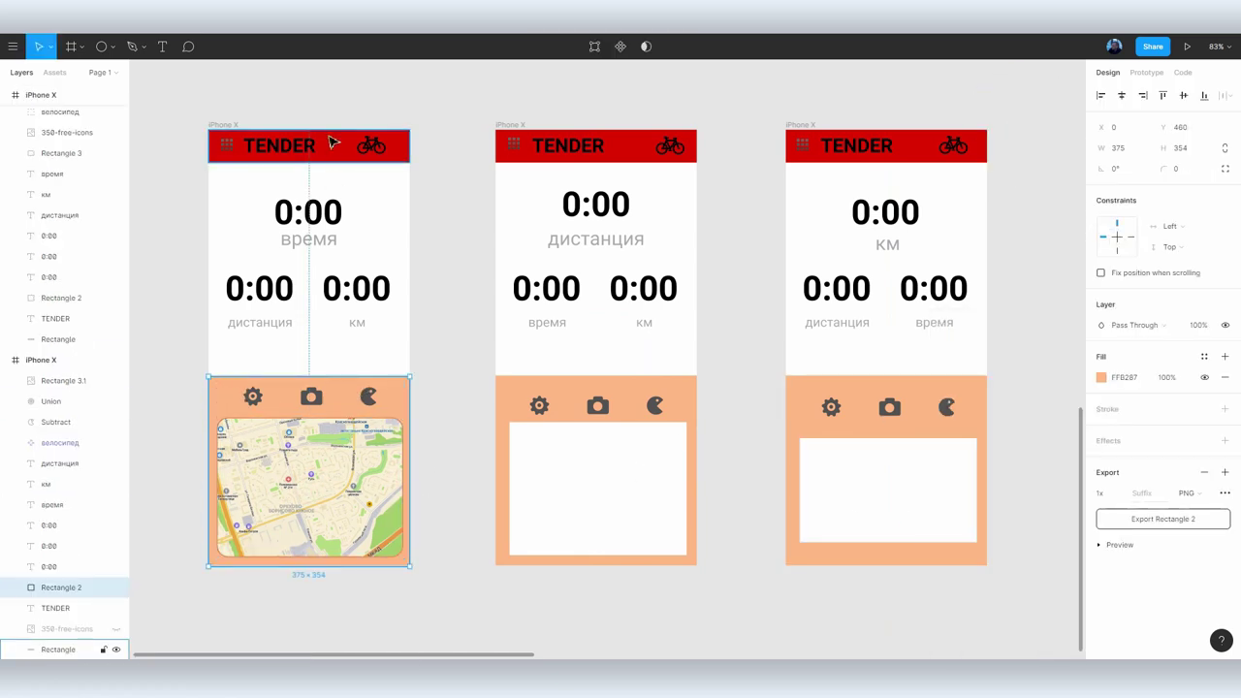
pyautogui.click(1101, 377)
pyautogui.click(970, 323)
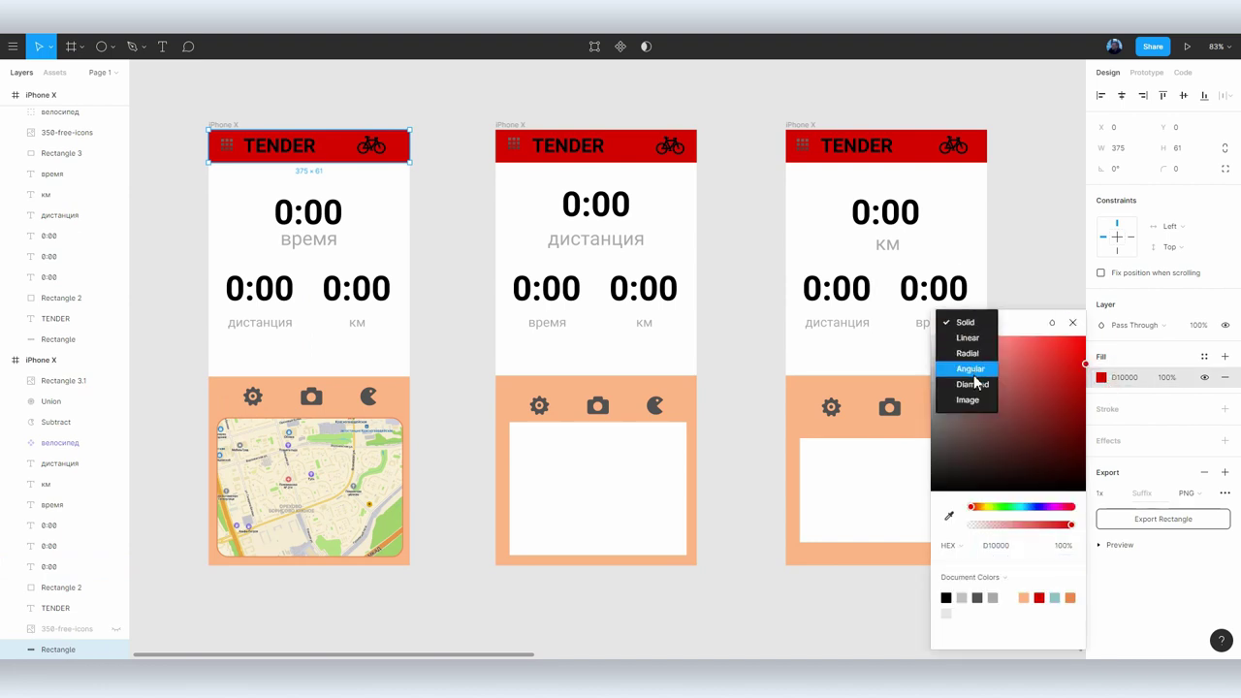
pyautogui.click(970, 338)
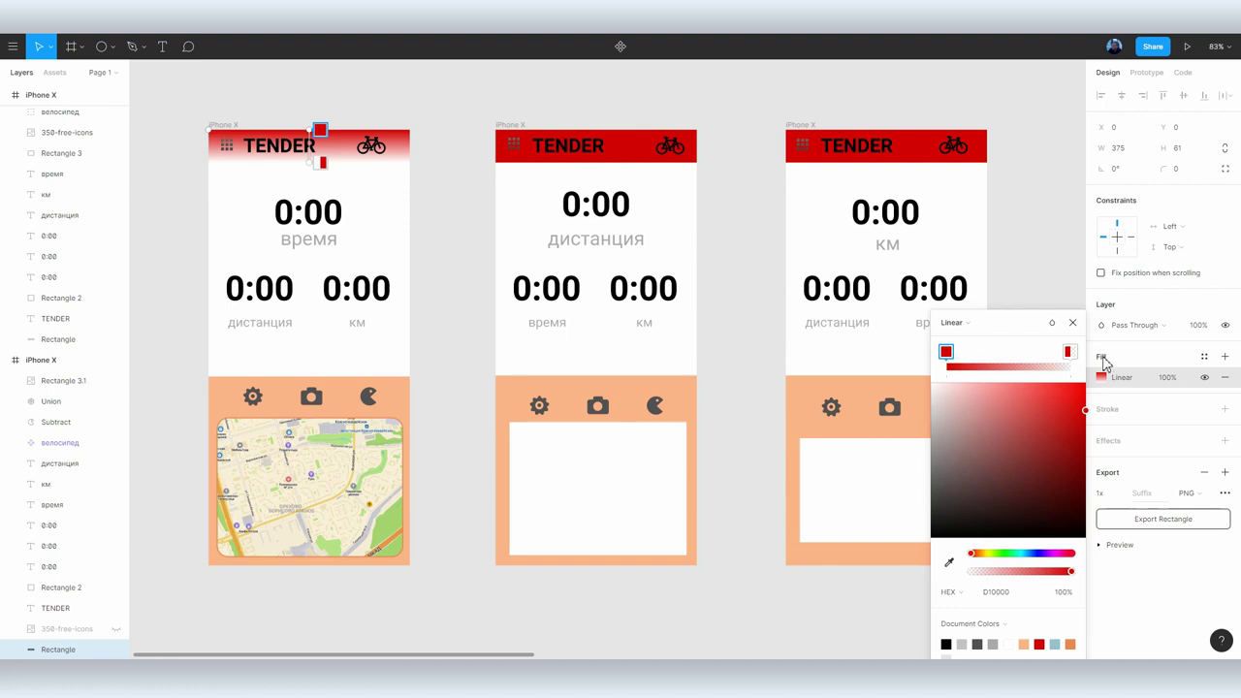
pyautogui.moveTo(1070, 352)
pyautogui.mouseDown()
pyautogui.moveTo(998, 353)
pyautogui.moveTo(1073, 356)
pyautogui.mouseUp()
pyautogui.moveTo(1003, 429); pyautogui.dragTo(1067, 384)
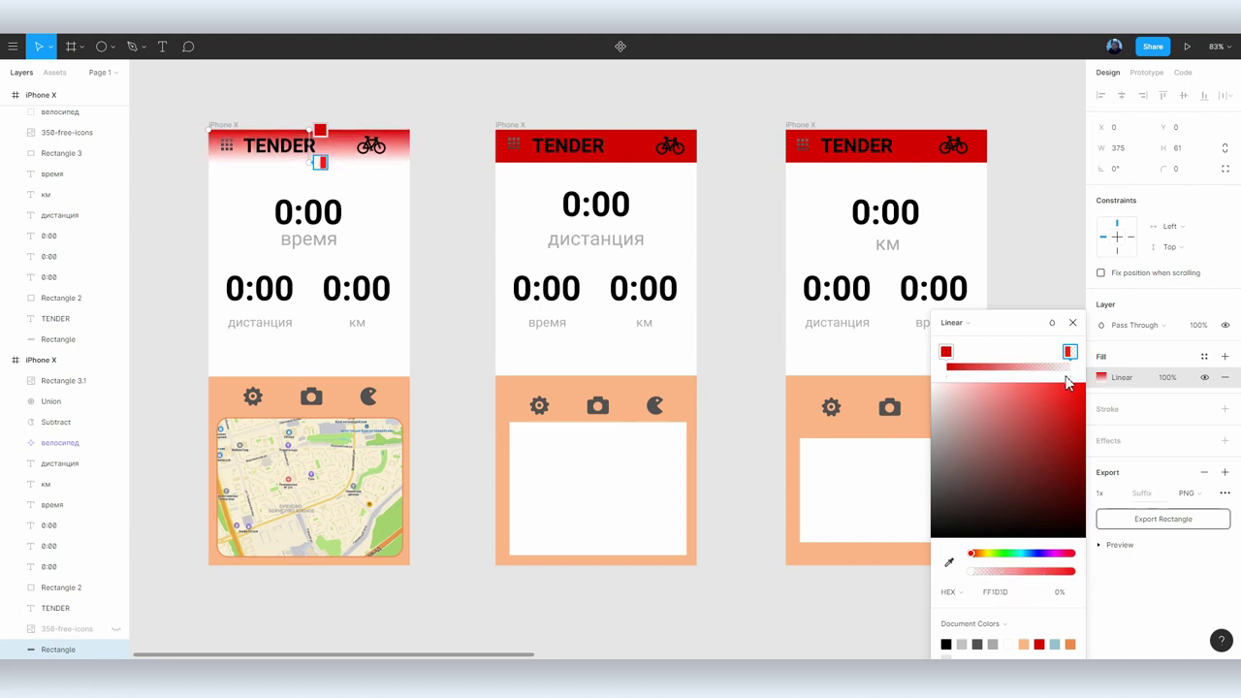
pyautogui.moveTo(973, 572); pyautogui.dragTo(1031, 578)
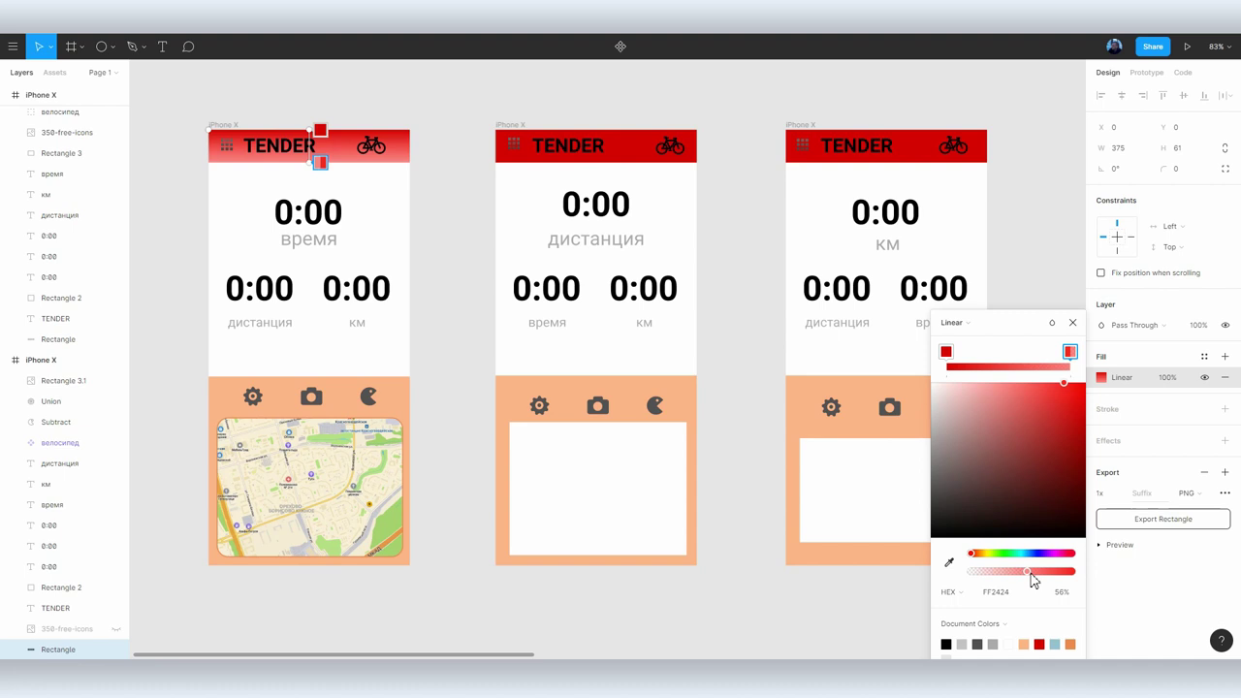
# Try extra cyan, grey and brown gradient stops on the header, then delete them all
pyautogui.click(1011, 364)
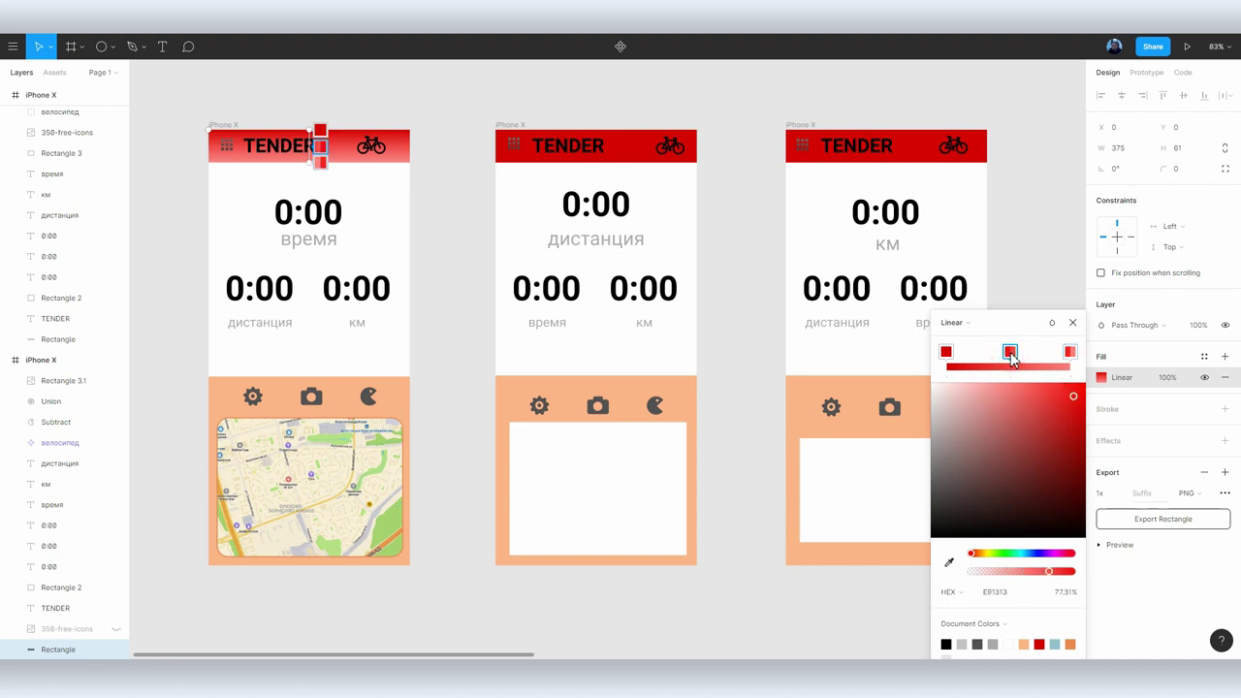
pyautogui.moveTo(1011, 359); pyautogui.dragTo(1011, 365)
pyautogui.moveTo(975, 562); pyautogui.dragTo(1018, 560)
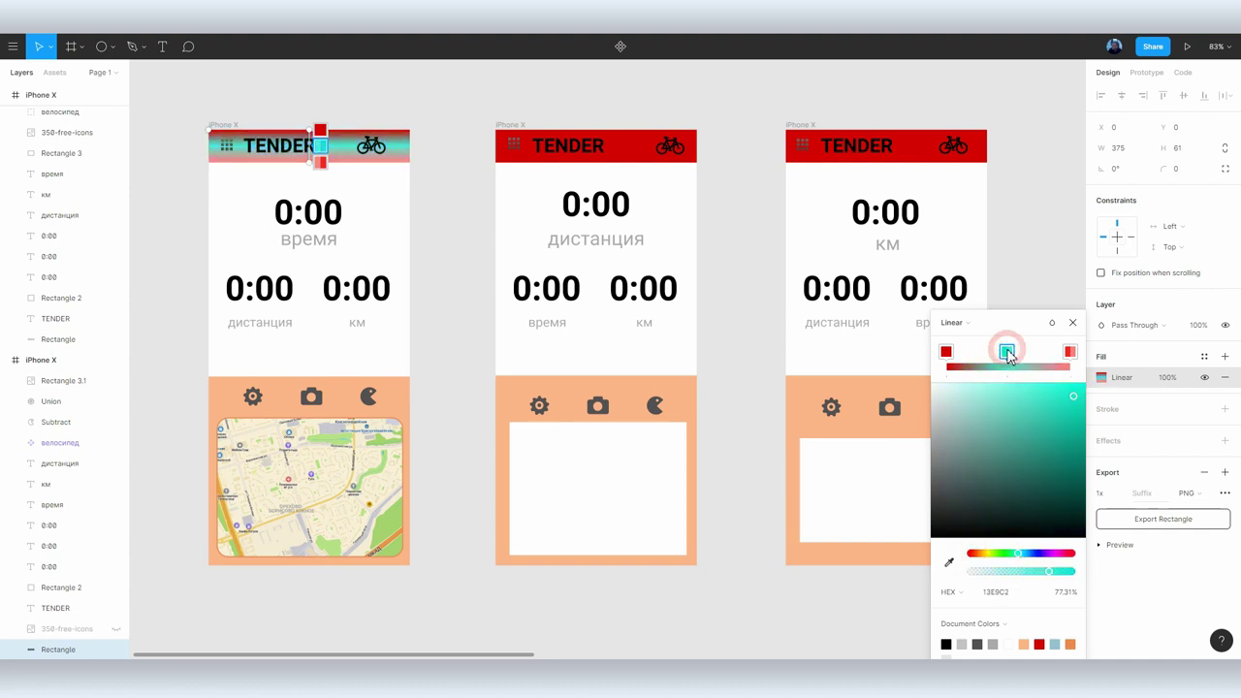
pyautogui.click(1038, 367)
pyautogui.click(967, 366)
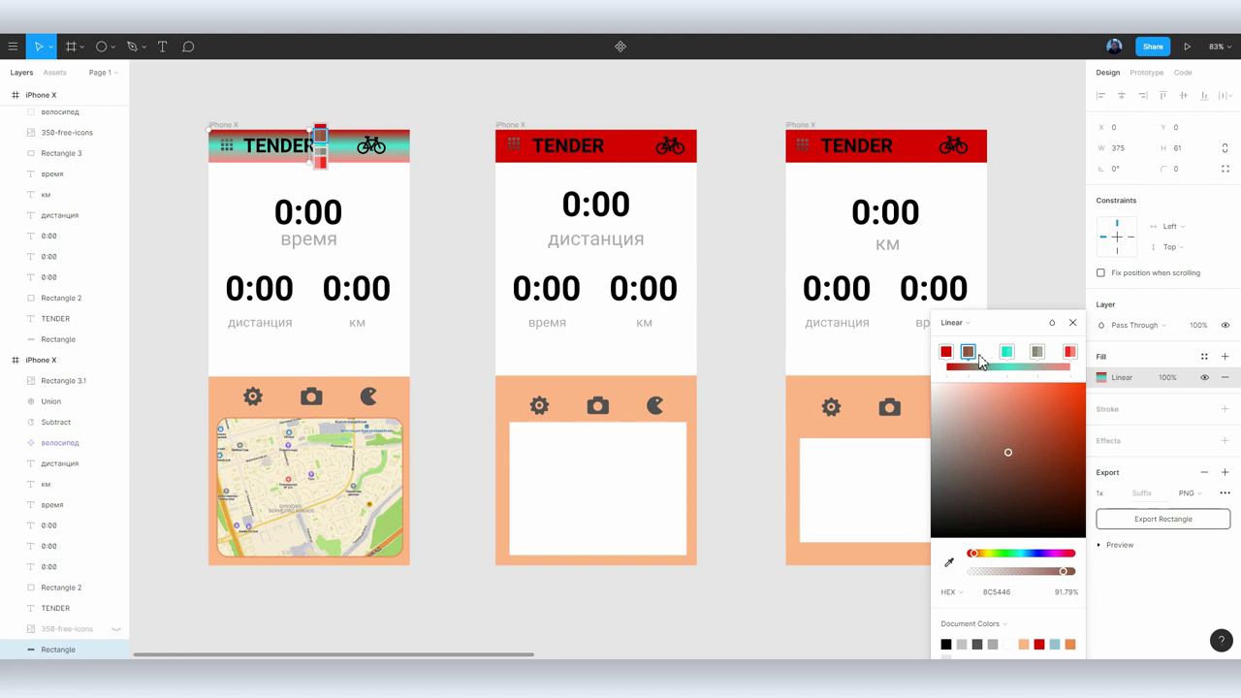
pyautogui.press('Delete')
pyautogui.click(1005, 352)
pyautogui.press('Delete')
pyautogui.click(1039, 351)
pyautogui.press('Delete')
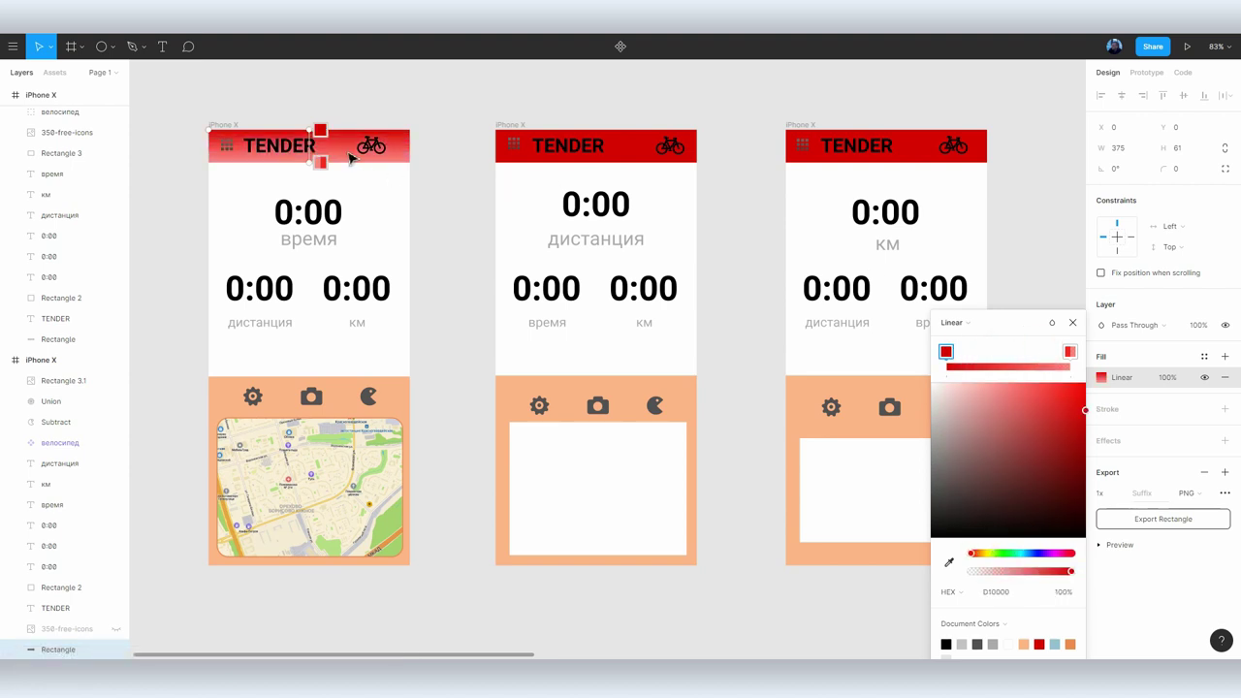
pyautogui.click(1074, 322)
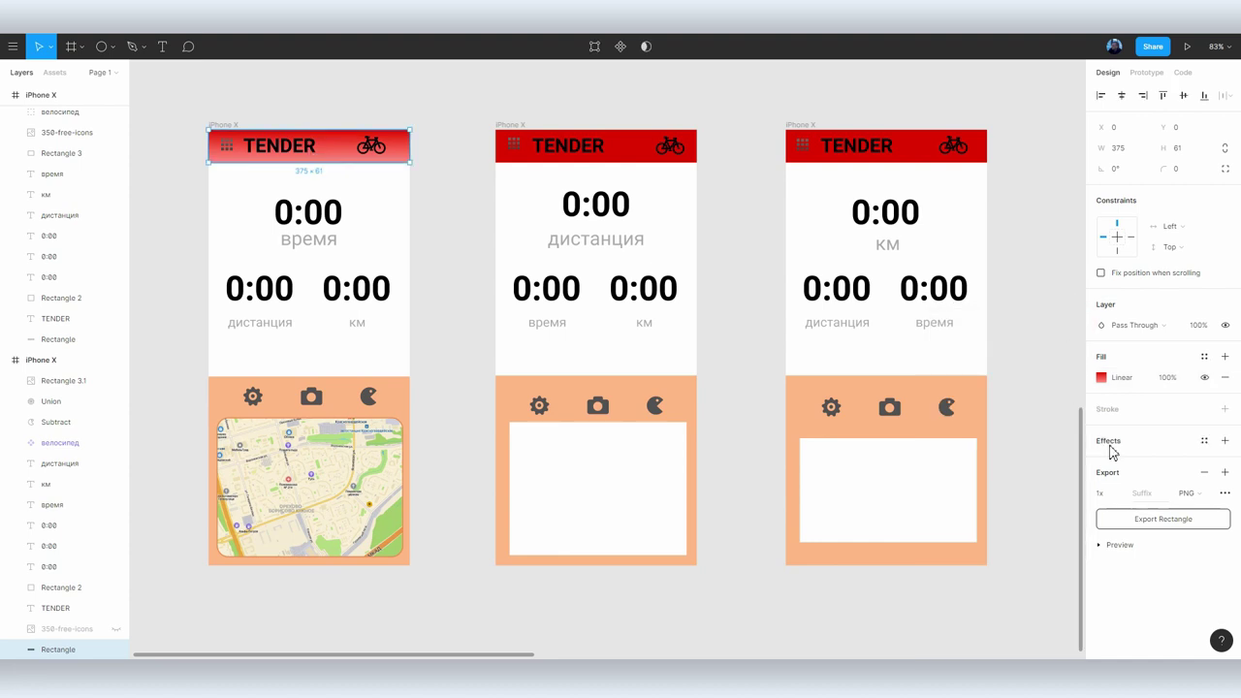
# Add a 25% black drop shadow to the header with blur 5 and Y offset 8
pyautogui.click(1227, 441)
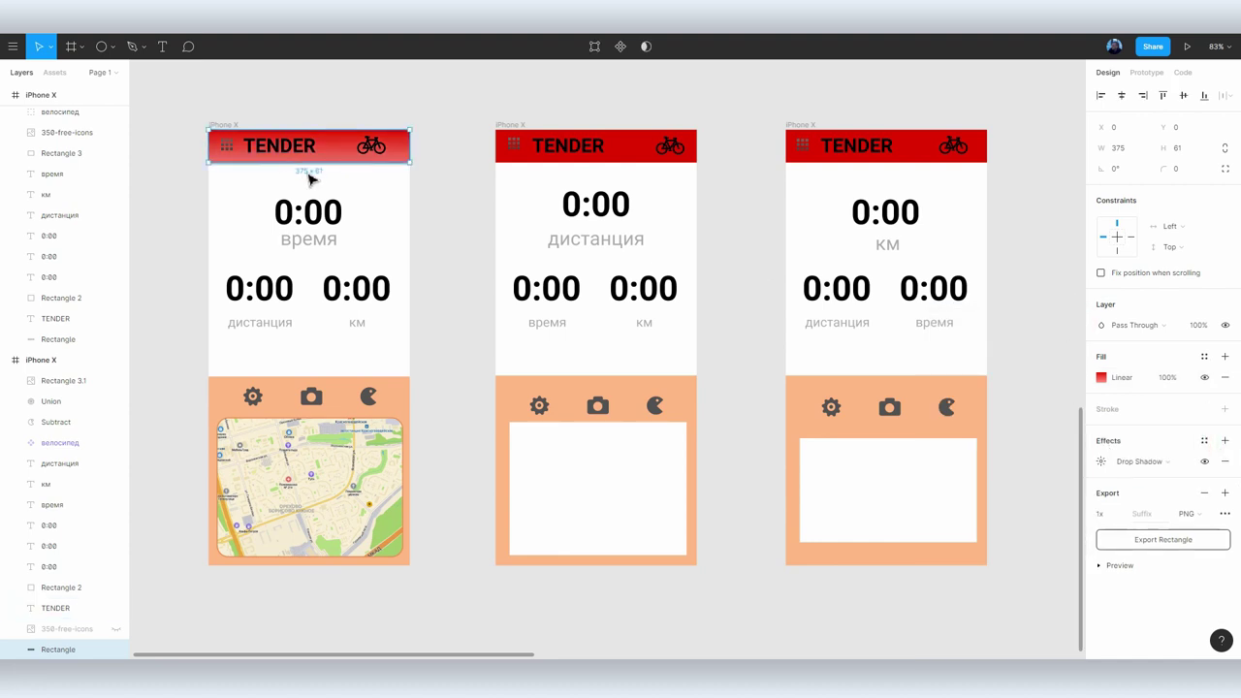
pyautogui.scroll(5, 395, 151)
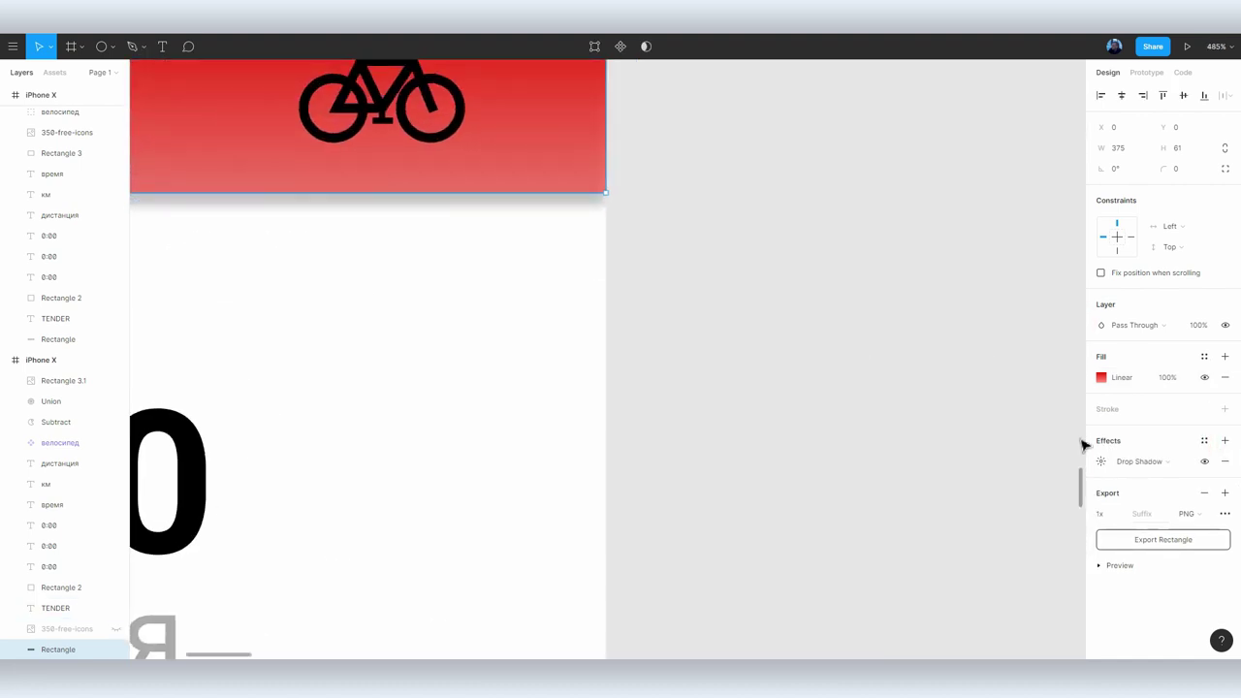
pyautogui.click(1167, 463)
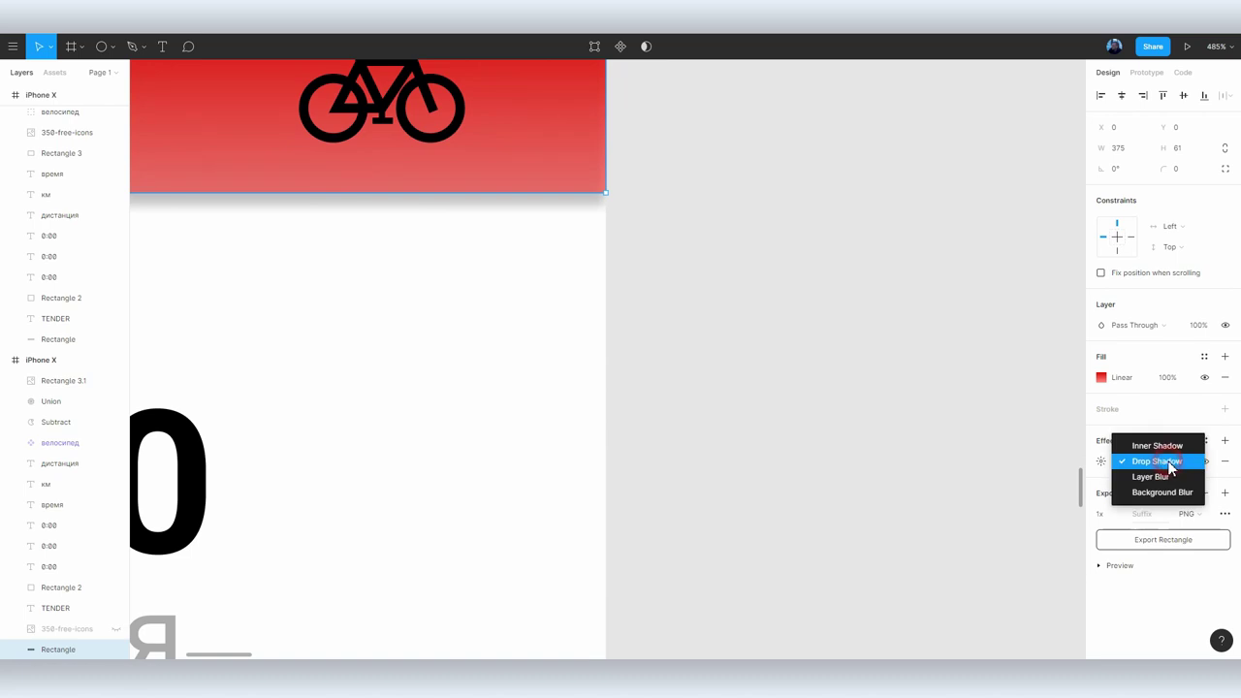
pyautogui.click(1102, 461)
pyautogui.press('Down')
pyautogui.press('Down')
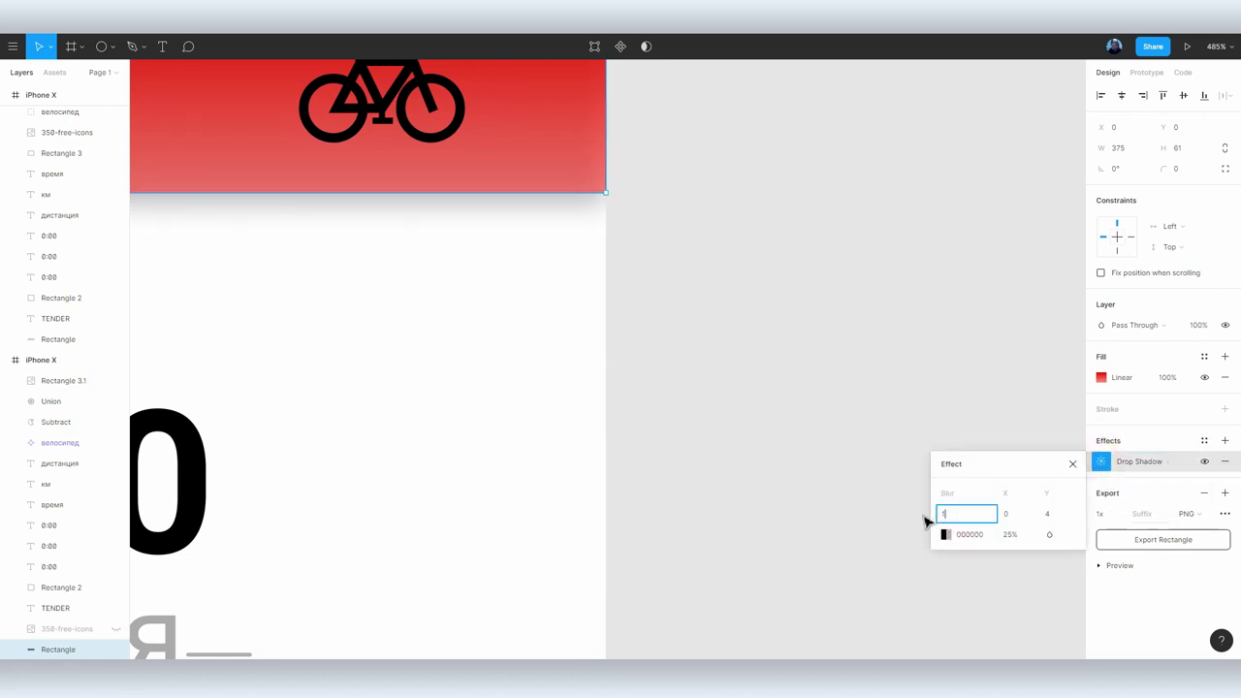
pyautogui.press('Down')
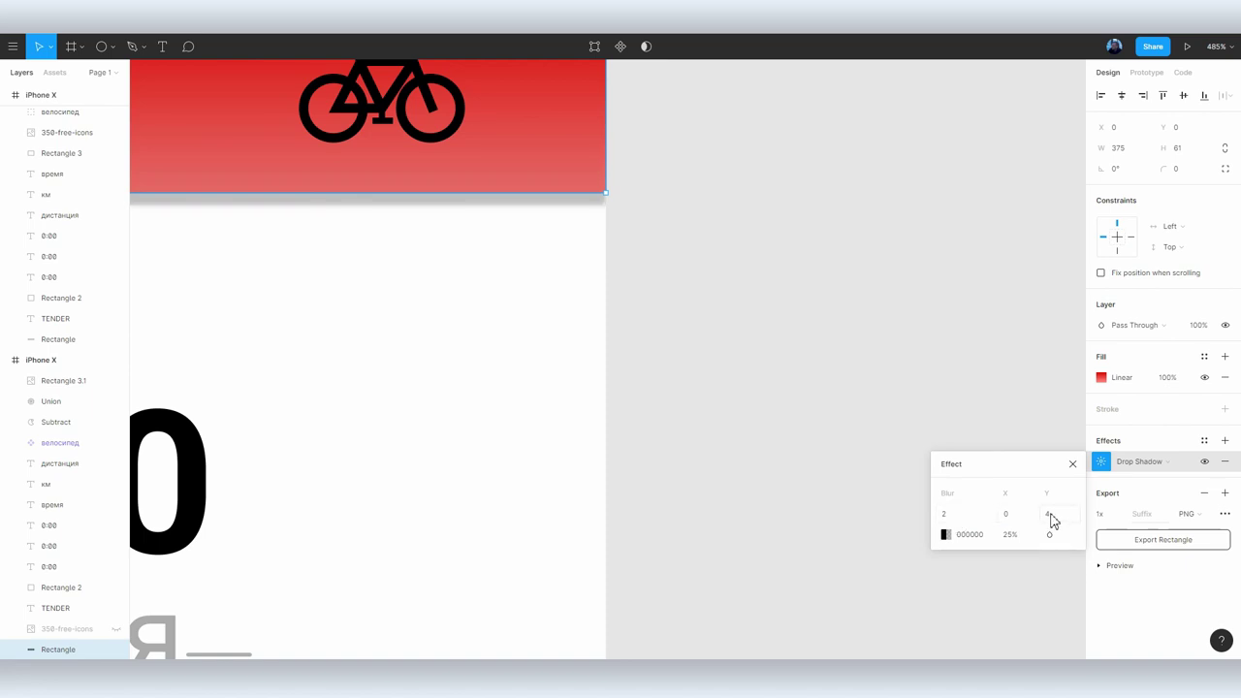
pyautogui.press('Return')
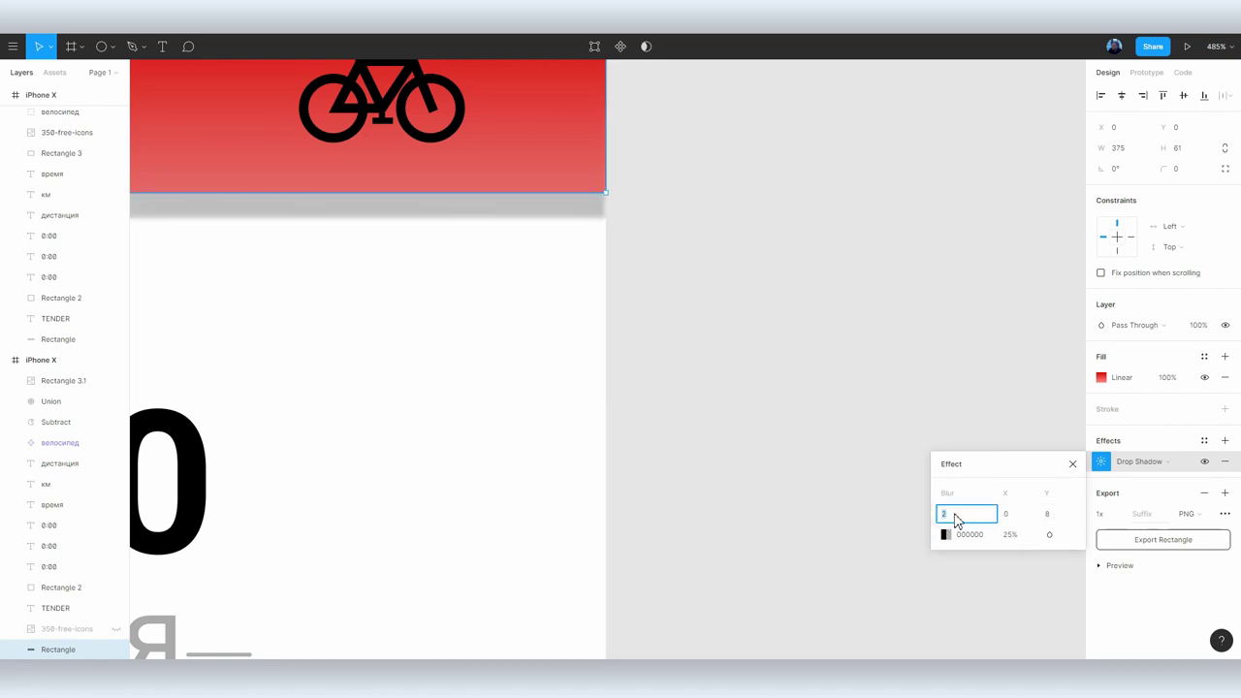
pyautogui.write('5')
pyautogui.press('Return')
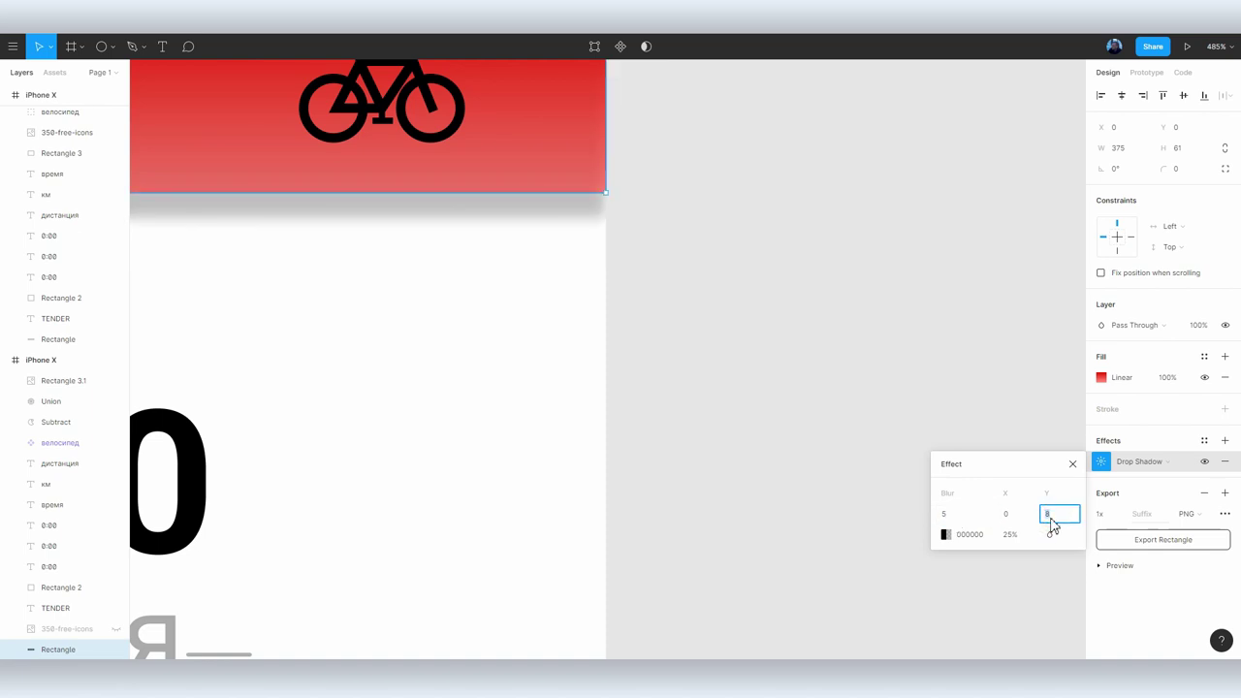
pyautogui.scroll(-3, 515, 316)
pyautogui.scroll(-3, 707, 363)
# Draw a full-width straight line just under the red header
pyautogui.click(713, 390)
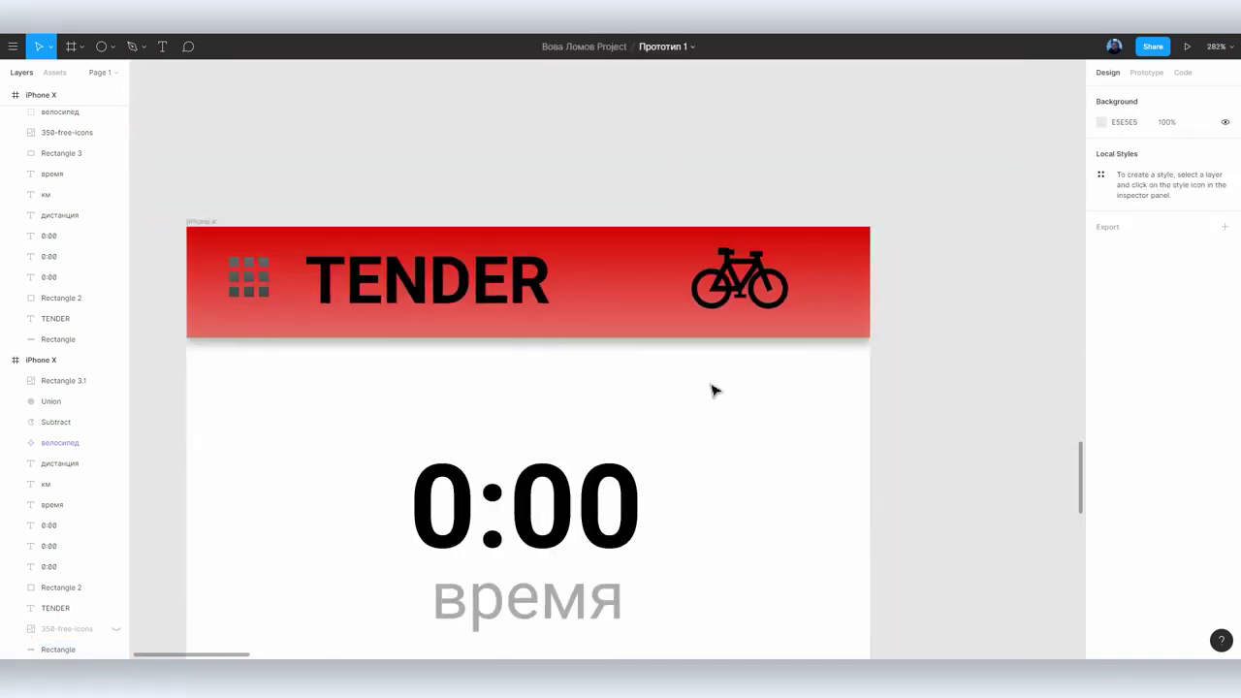
pyautogui.scroll(3, 713, 390)
pyautogui.scroll(-1, 649, 363)
pyautogui.press('l')
pyautogui.moveTo(199, 255)
pyautogui.mouseDown()
pyautogui.moveTo(867, 281)
pyautogui.moveTo(1036, 254)
pyautogui.mouseUp()
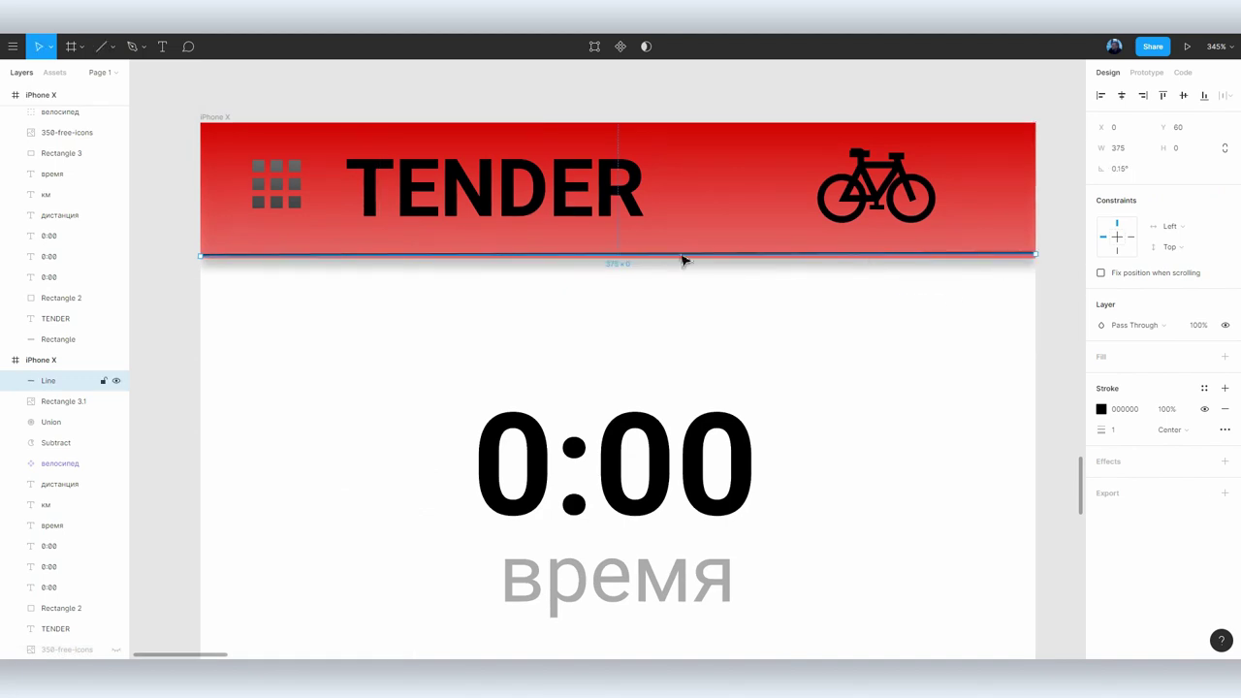
pyautogui.press('Escape')
pyautogui.scroll(-5, 669, 276)
pyautogui.scroll(2, 640, 311)
pyautogui.scroll(-1, 626, 311)
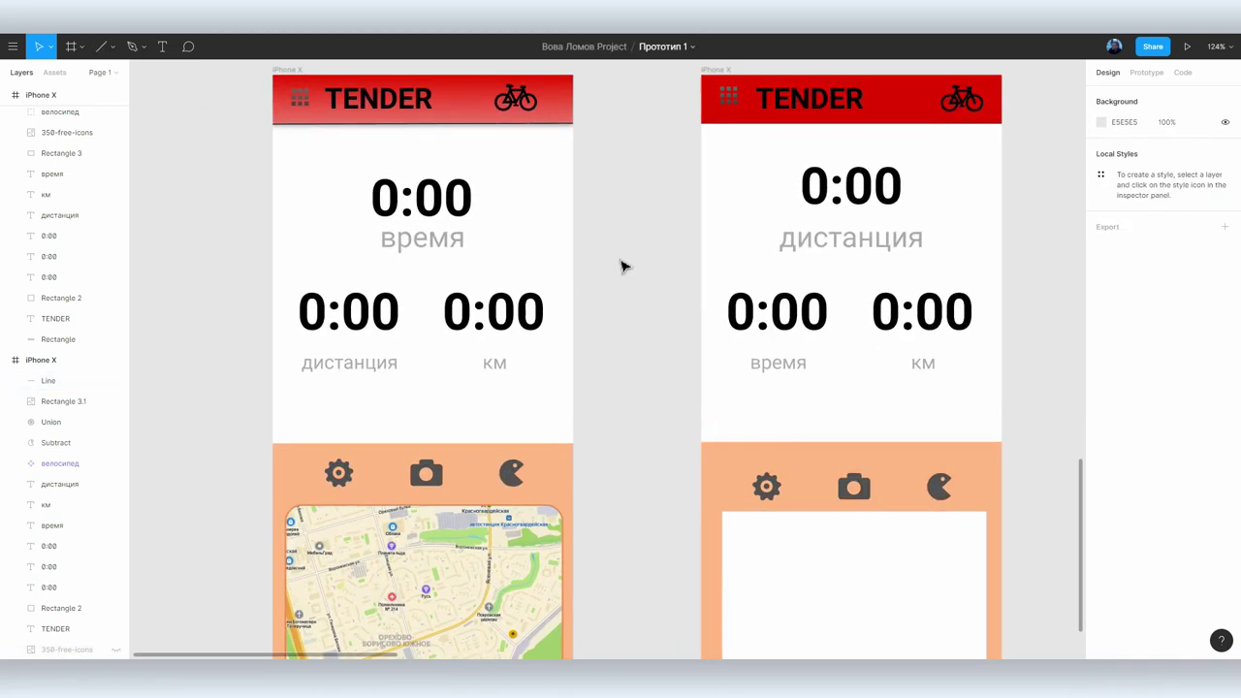
pyautogui.scroll(-1, 624, 266)
# Try an effect on the TENDER title text, then remove the blur again
pyautogui.click(426, 108)
pyautogui.click(1225, 578)
pyautogui.click(1137, 602)
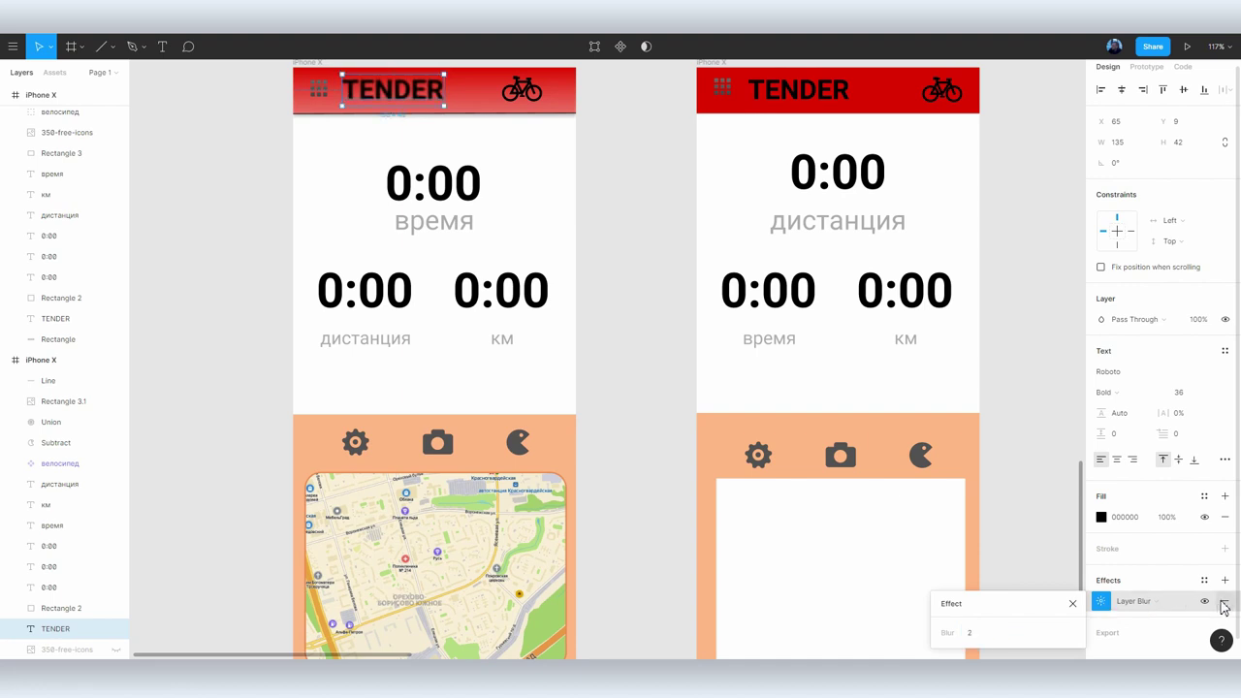
pyautogui.click(1225, 606)
# Add an Inner Shadow as a second effect on the red header rectangle
pyautogui.click(490, 97)
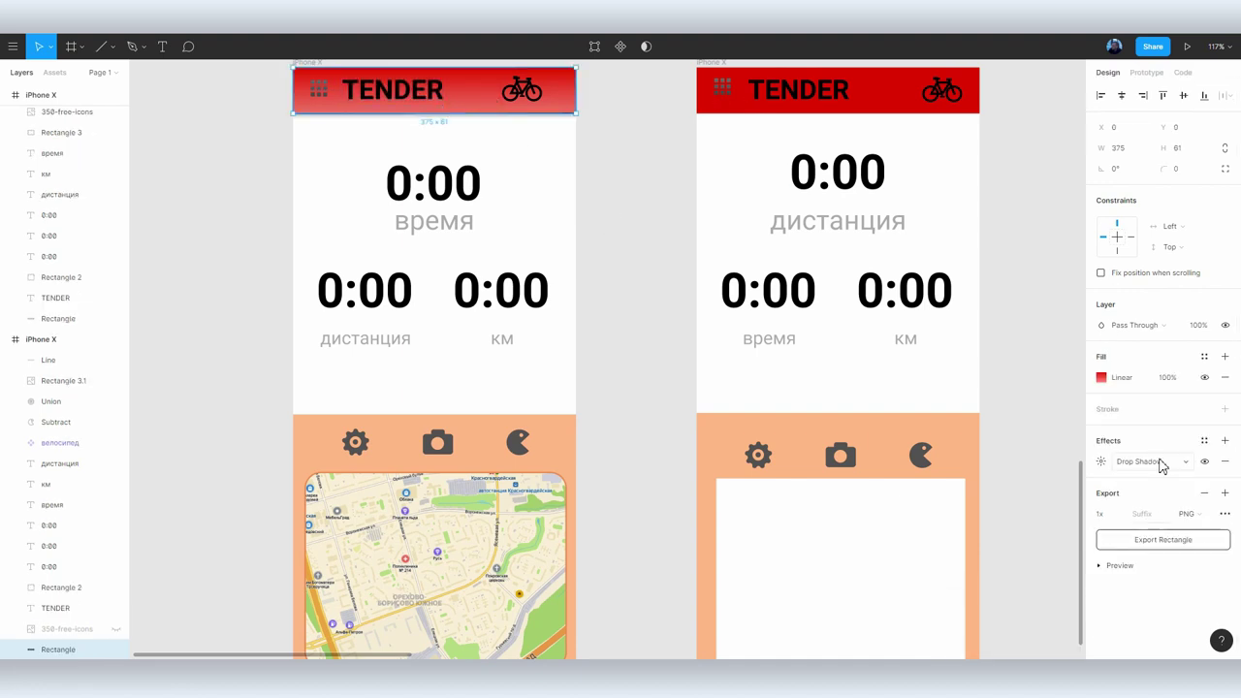
pyautogui.click(1224, 441)
pyautogui.click(1154, 482)
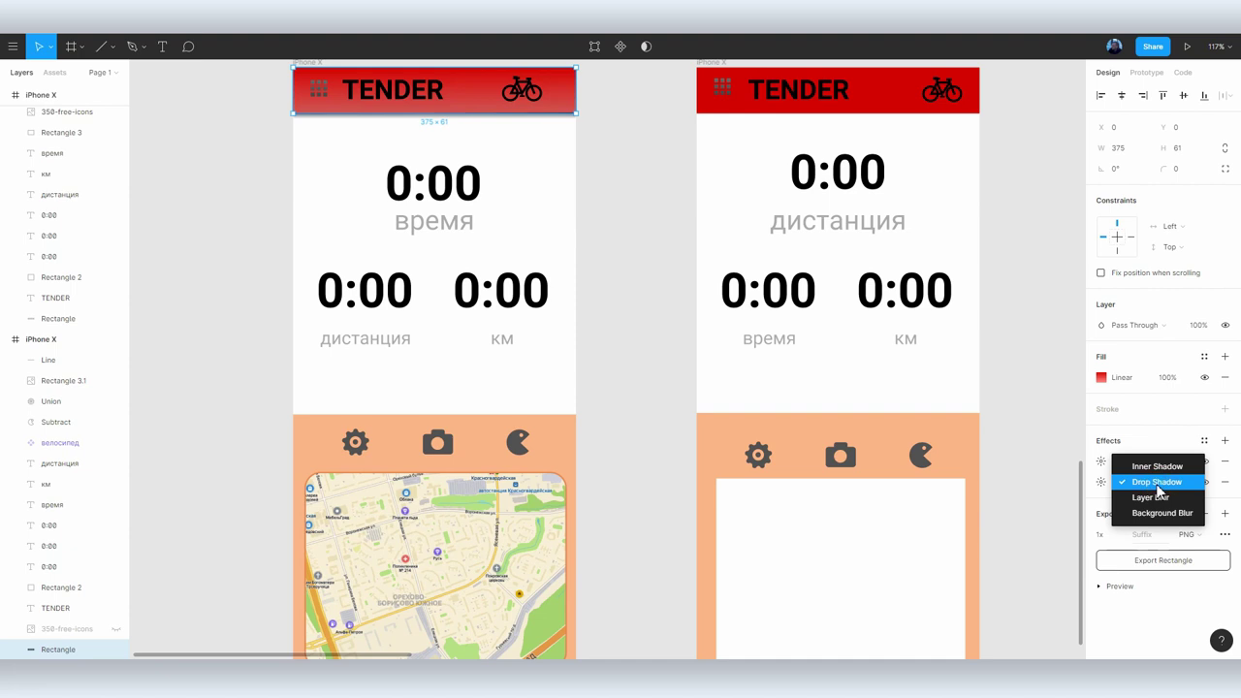
pyautogui.click(1157, 467)
pyautogui.click(647, 353)
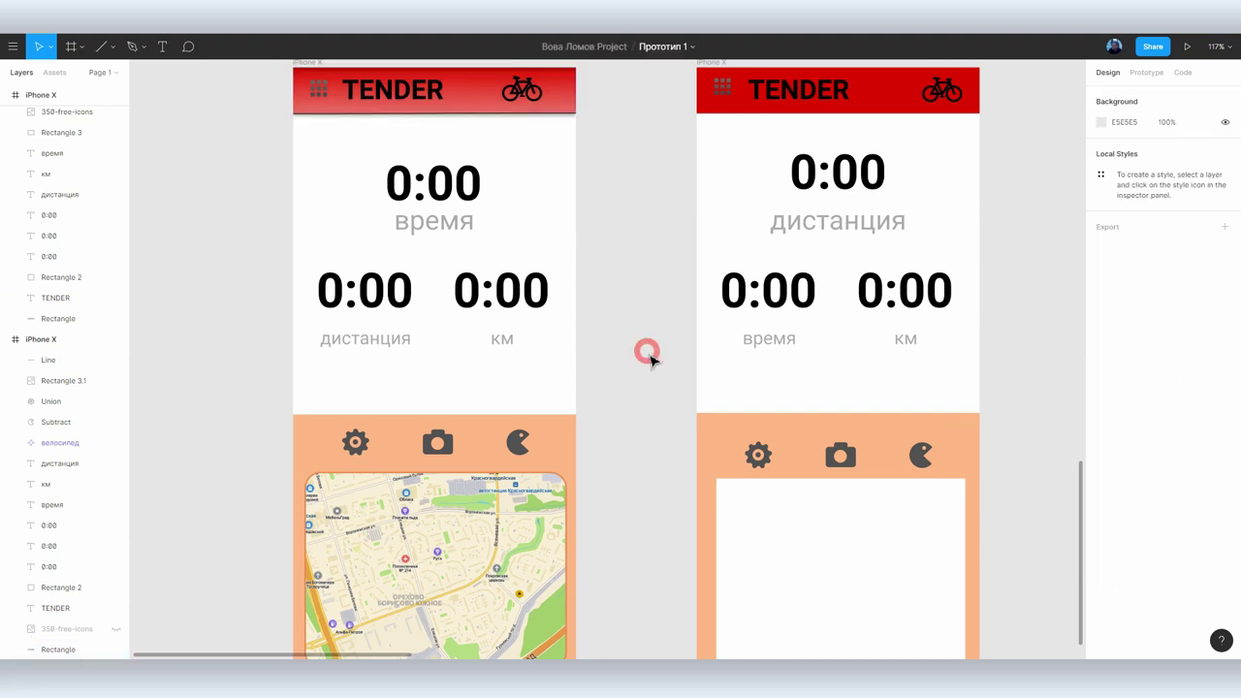
pyautogui.scroll(-3, 645, 281)
pyautogui.scroll(2, 643, 276)
# Move the lower 0:00 readouts and their labels further down the screen
pyautogui.moveTo(643, 280)
pyautogui.mouseDown()
pyautogui.moveTo(527, 268)
pyautogui.moveTo(570, 284)
pyautogui.mouseUp()
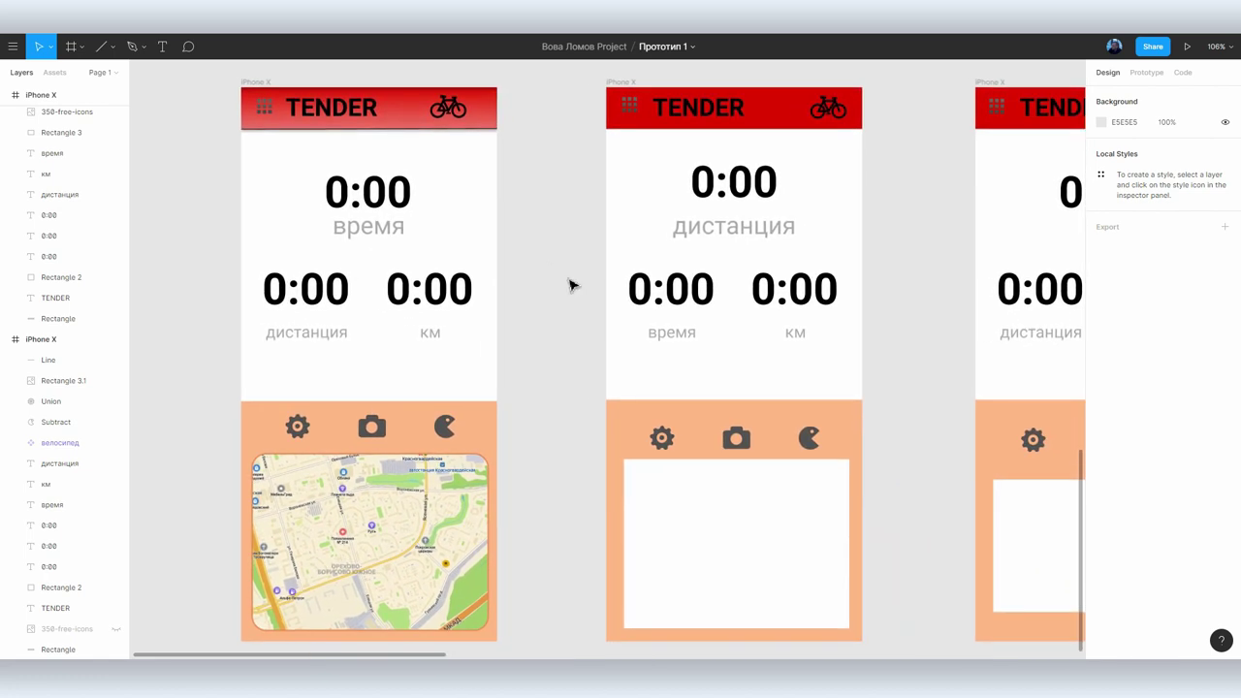
pyautogui.moveTo(256, 260)
pyautogui.mouseDown()
pyautogui.moveTo(396, 327)
pyautogui.moveTo(396, 350)
pyautogui.mouseUp()
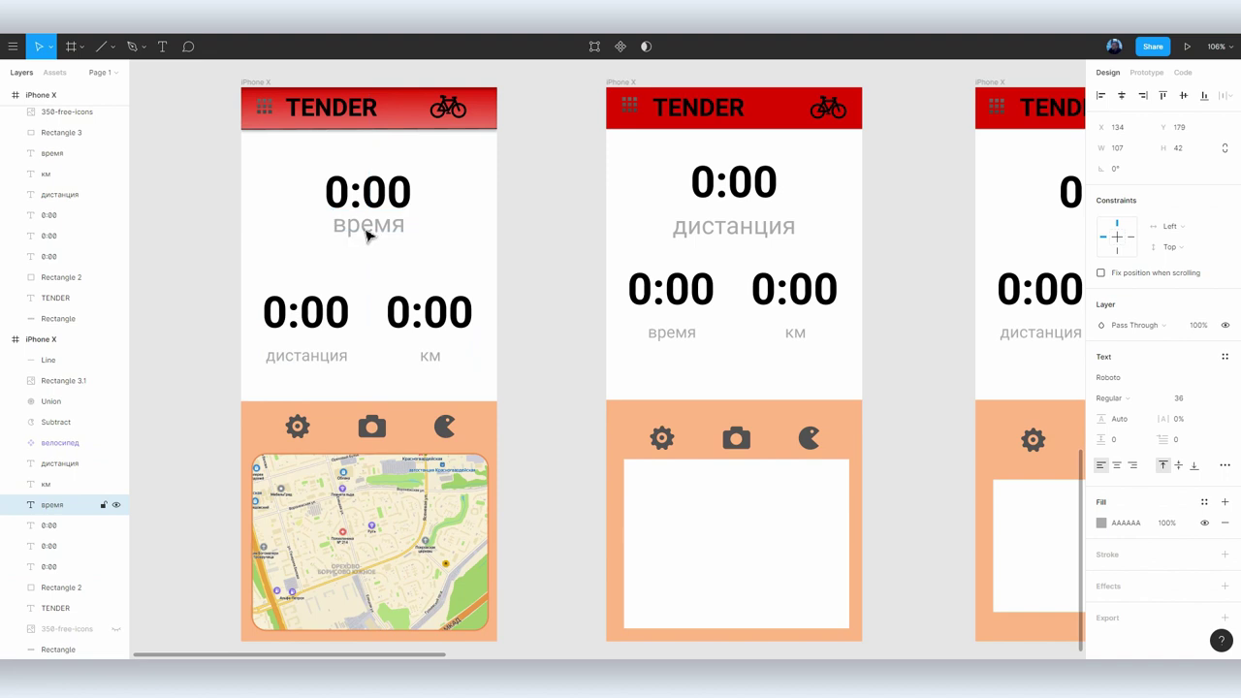
pyautogui.click(560, 334)
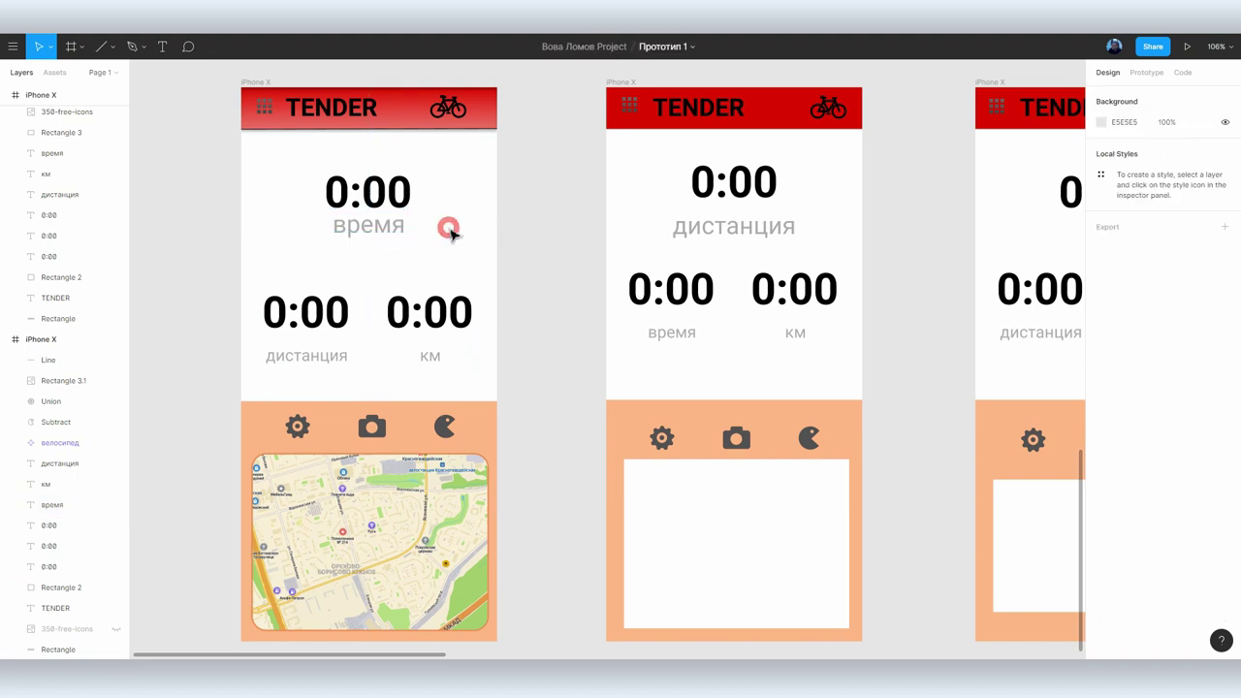
pyautogui.click(406, 111)
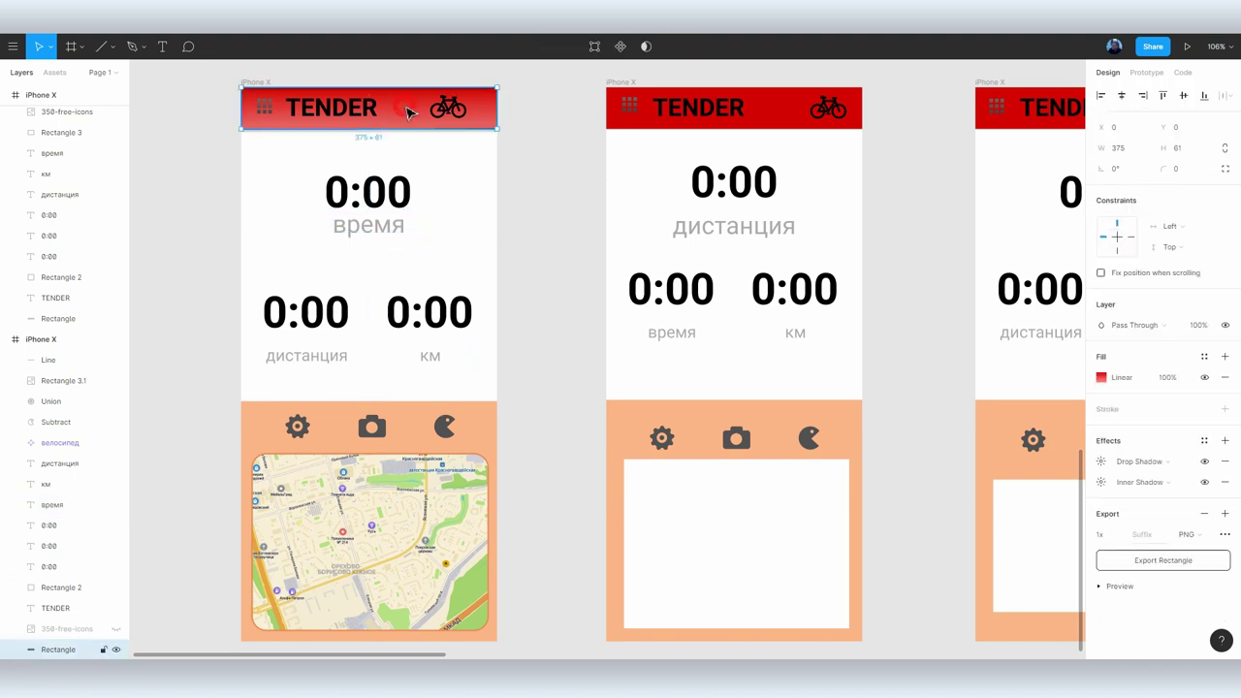
# Set the left iPhone X frame's export format to PDF
pyautogui.click(51, 339)
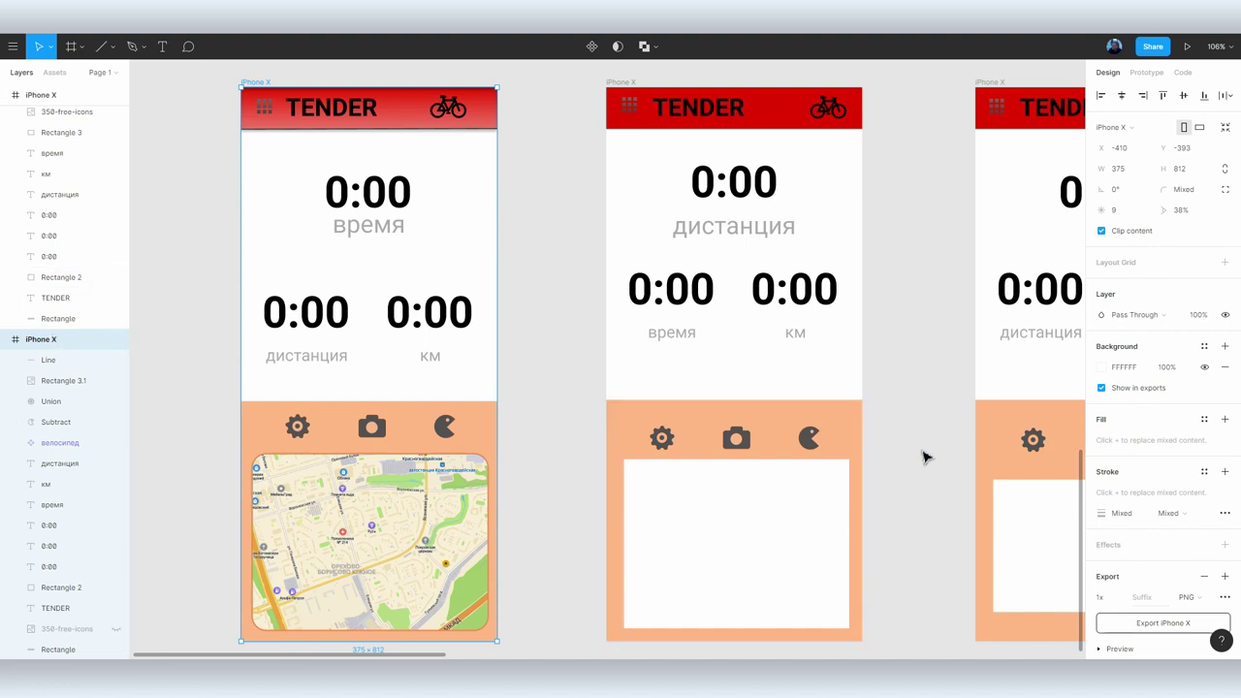
pyautogui.scroll(-2, 1160, 473)
pyautogui.click(1187, 562)
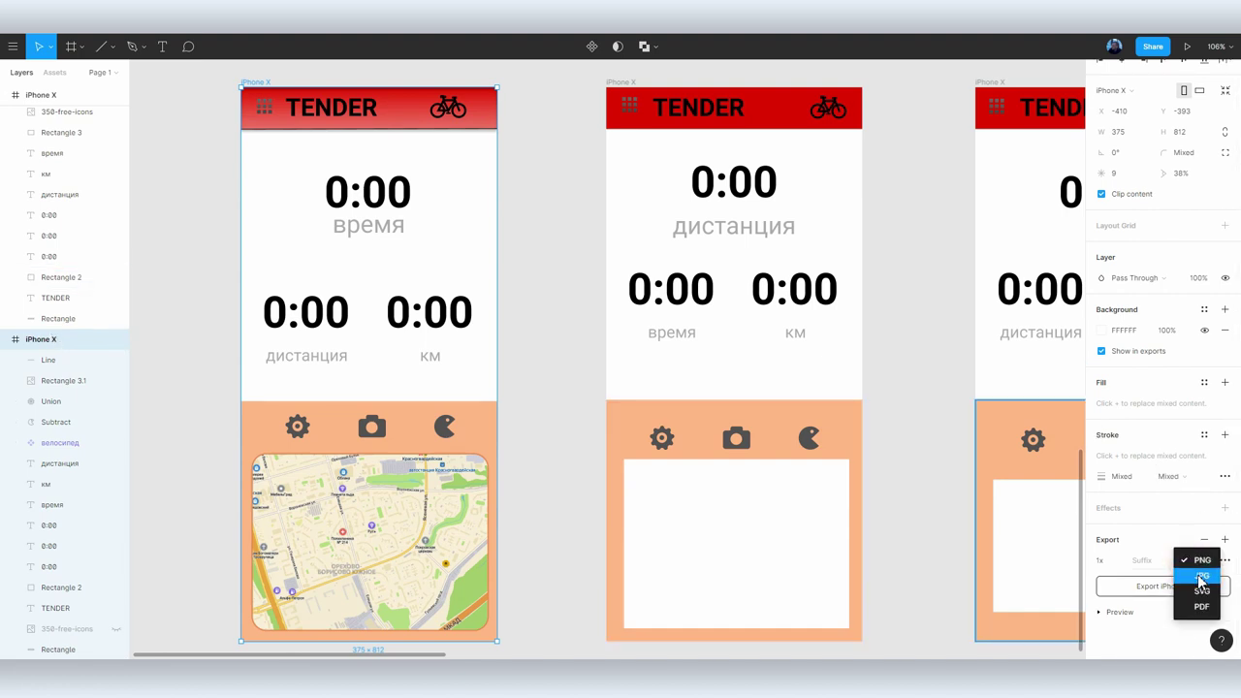
pyautogui.click(1204, 607)
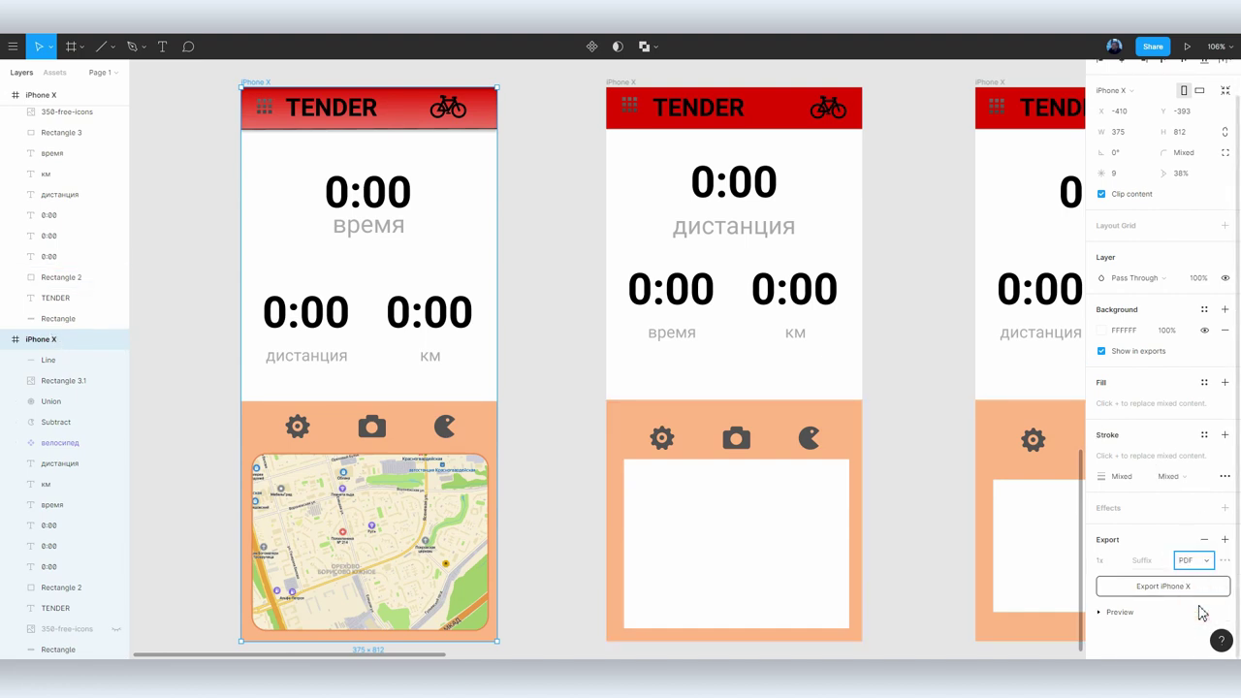
pyautogui.scroll(-5, 1156, 609)
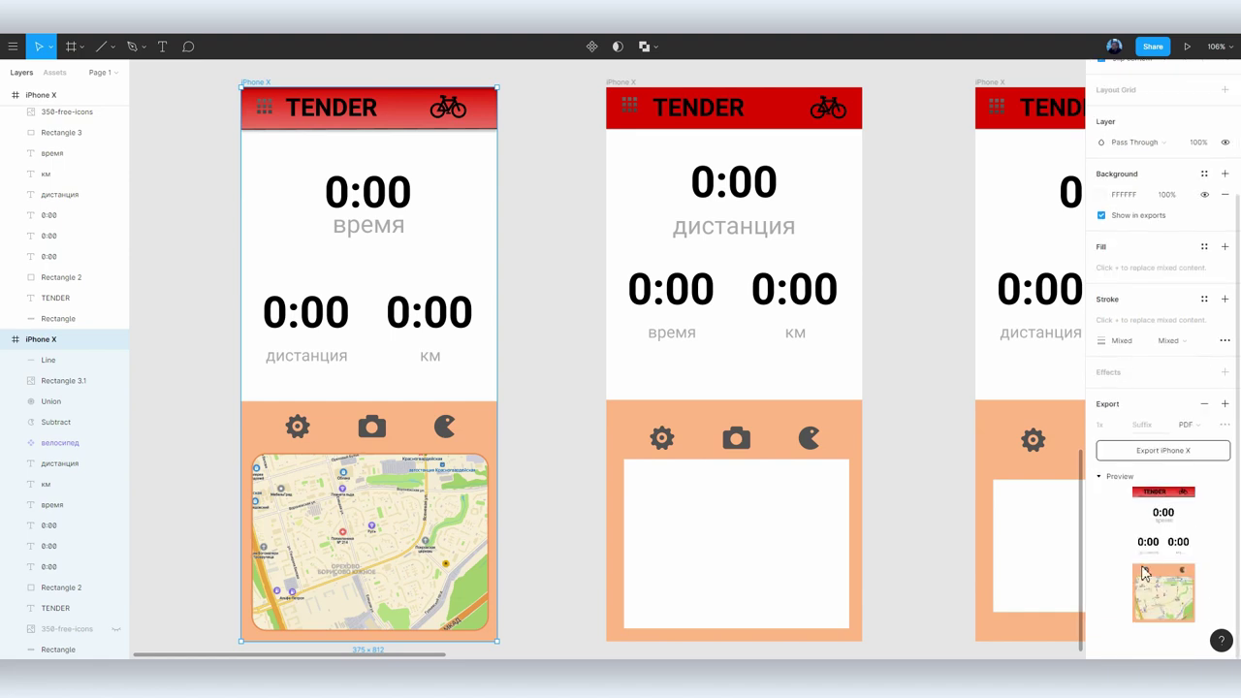
# Export the iPhone X frame as PDF via Main menu > File > Export
pyautogui.click(13, 45)
pyautogui.moveTo(169, 250)
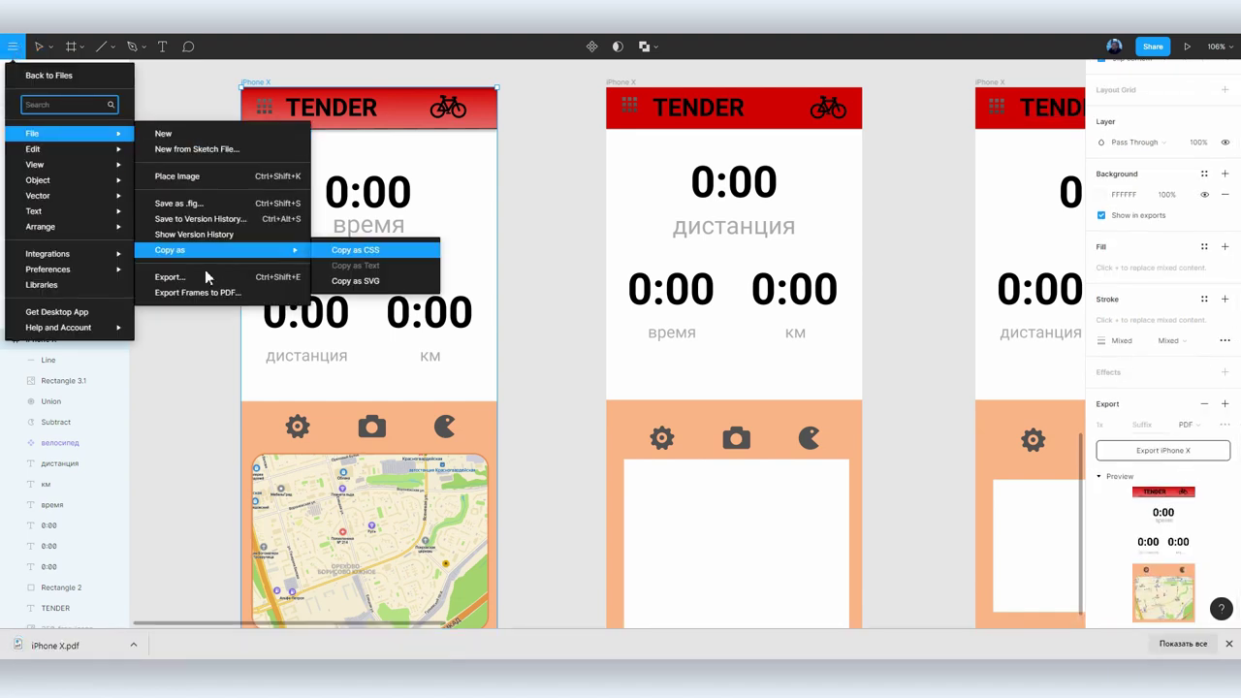
pyautogui.click(202, 276)
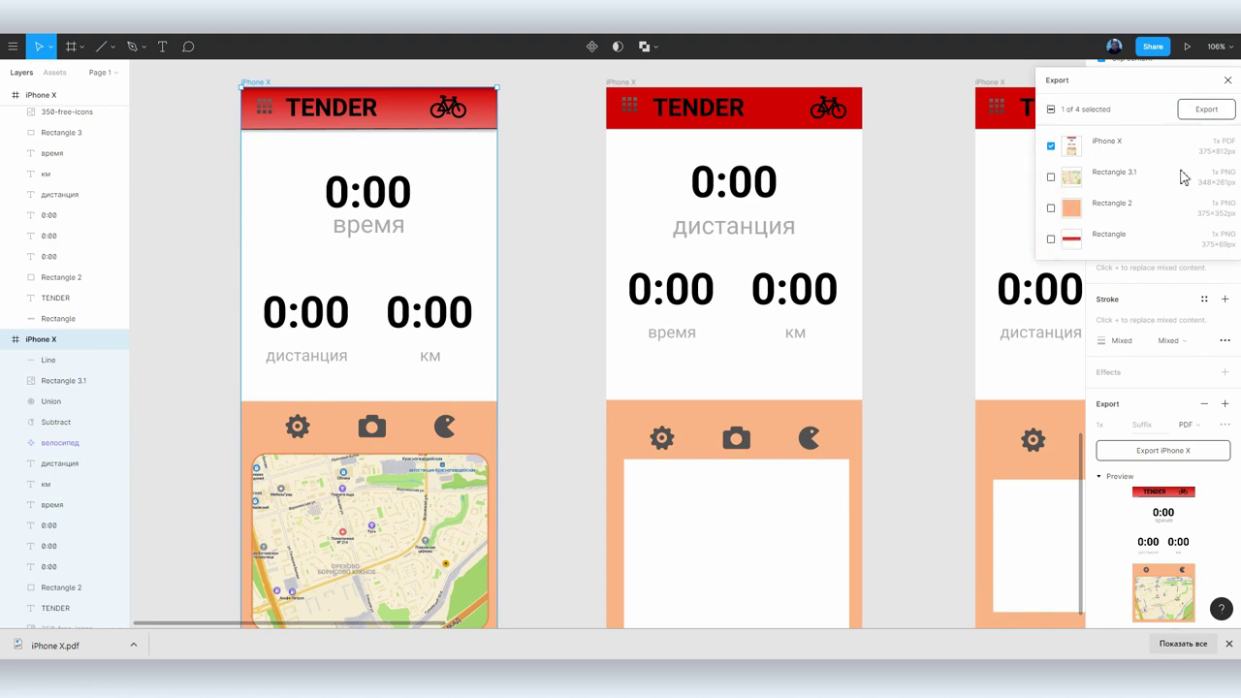
pyautogui.click(1204, 109)
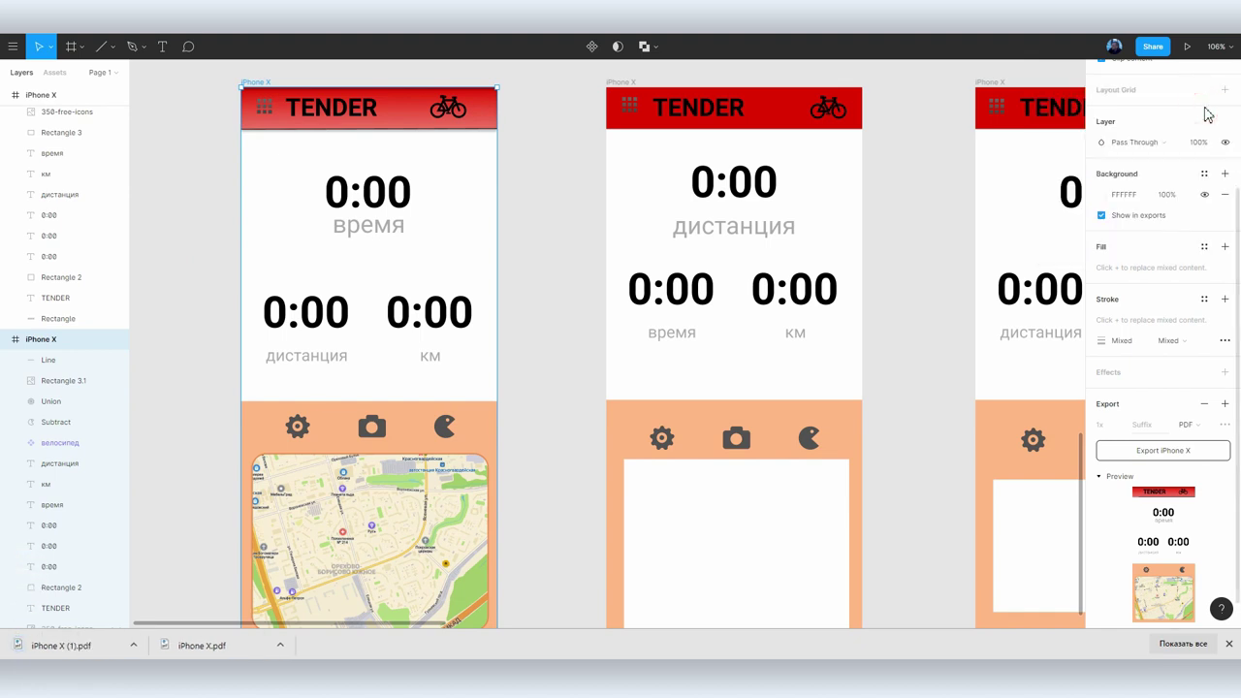
# Open iPhone X (1).pdf in Chrome and scroll over the exported TENDER screen
pyautogui.click(51, 647)
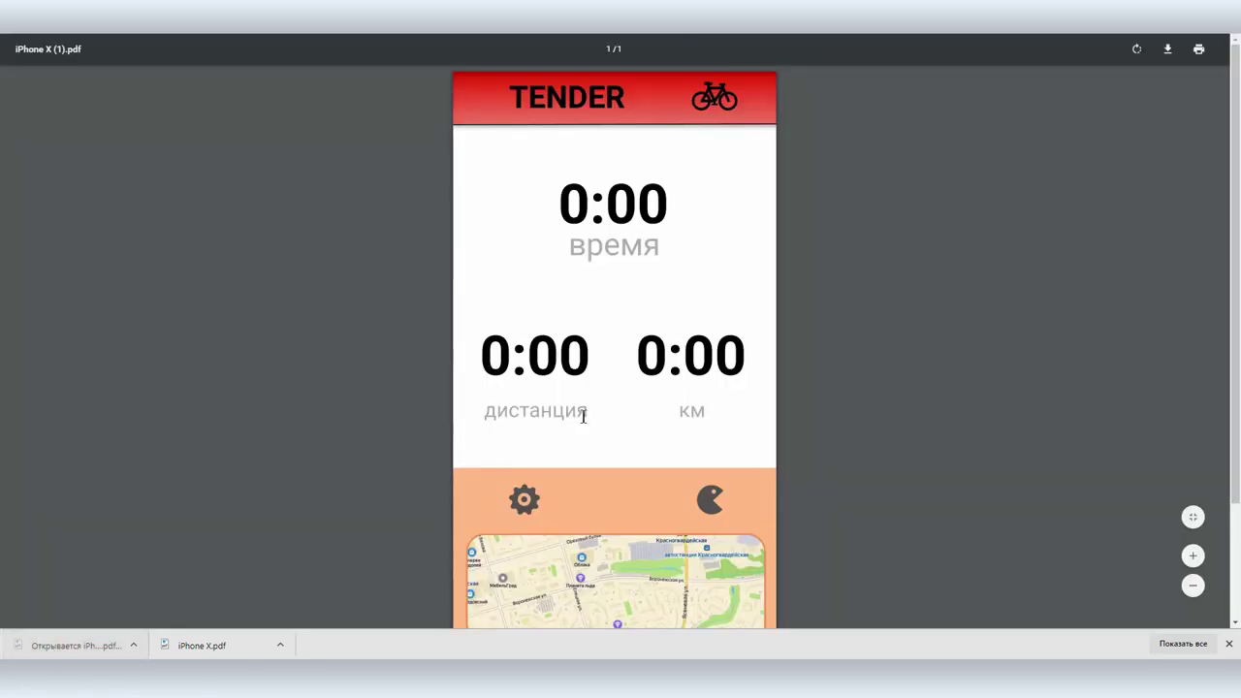
pyautogui.scroll(-2, 583, 415)
pyautogui.scroll(2, 583, 415)
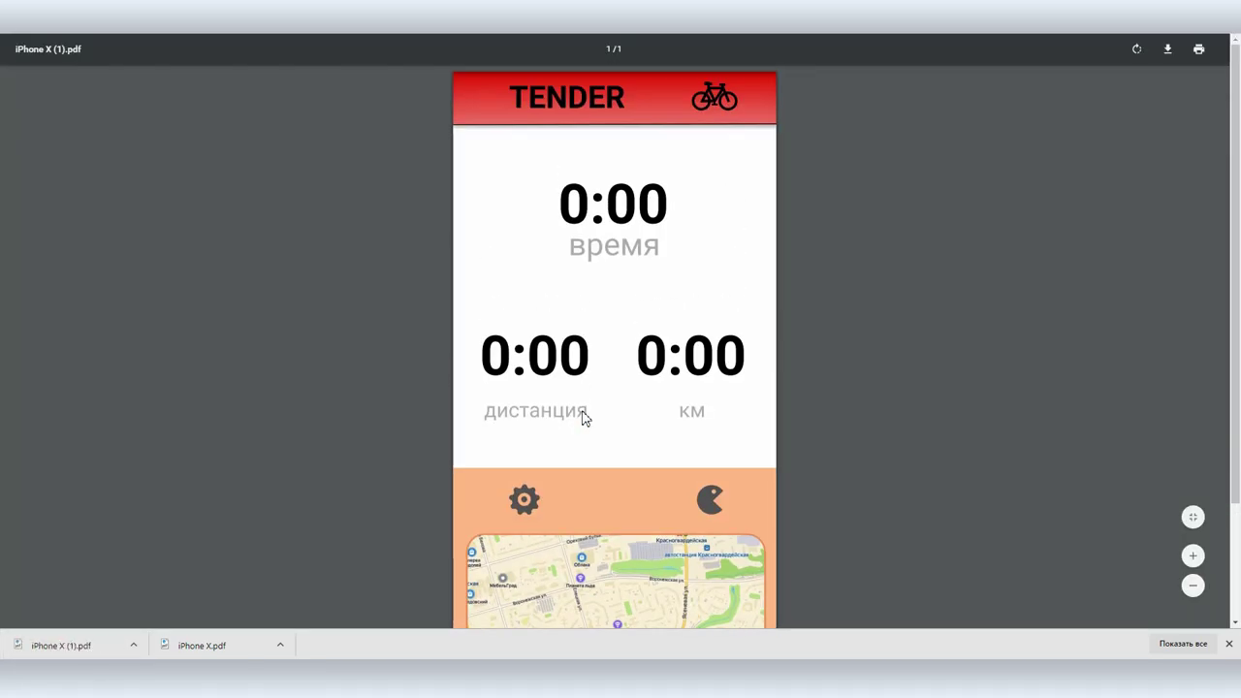
pyautogui.scroll(-2, 582, 415)
pyautogui.scroll(2, 583, 415)
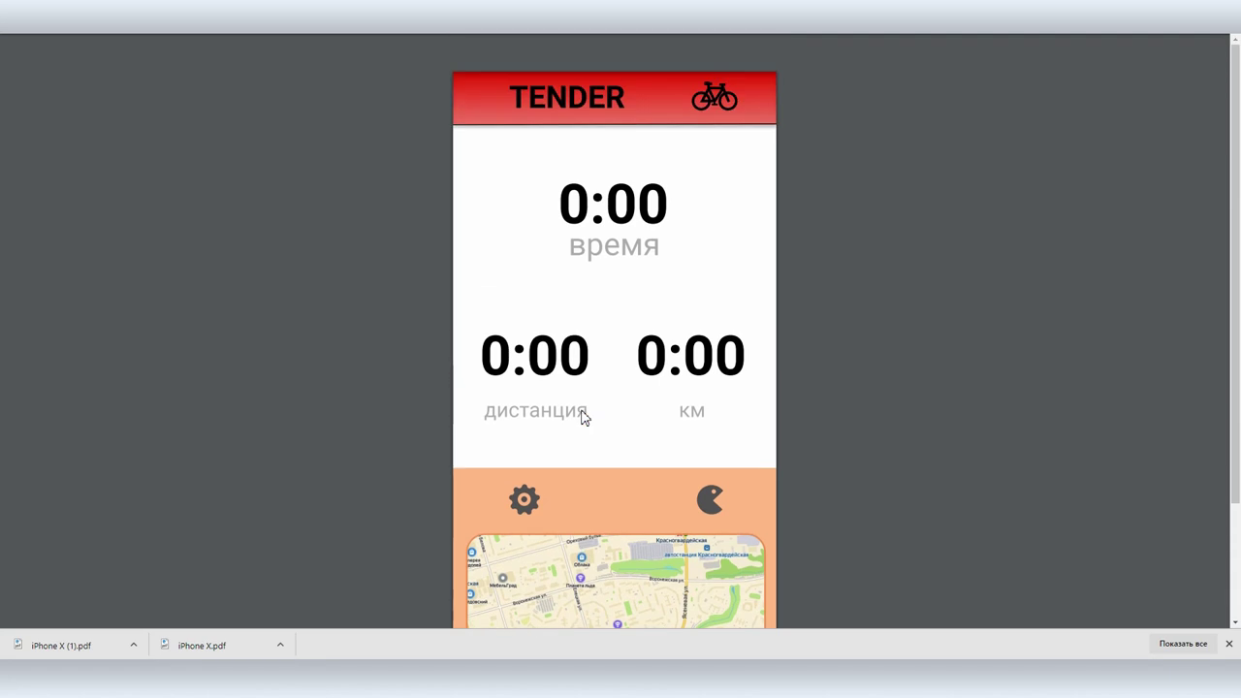